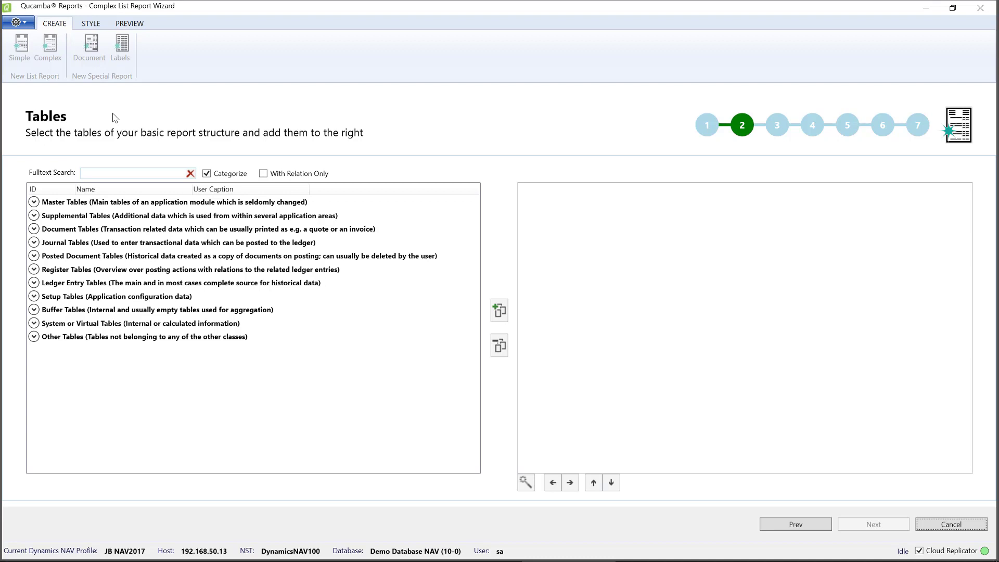
# - Expand and collapse the Master Tables and Other Tables categories to browse the available tables
pyautogui.press('Tab')
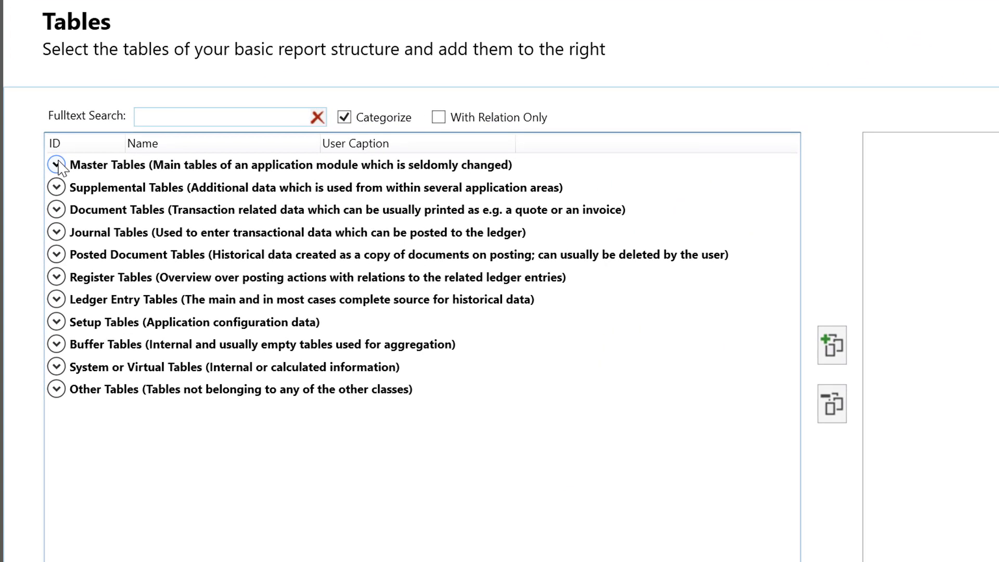
pyautogui.click(56, 165)
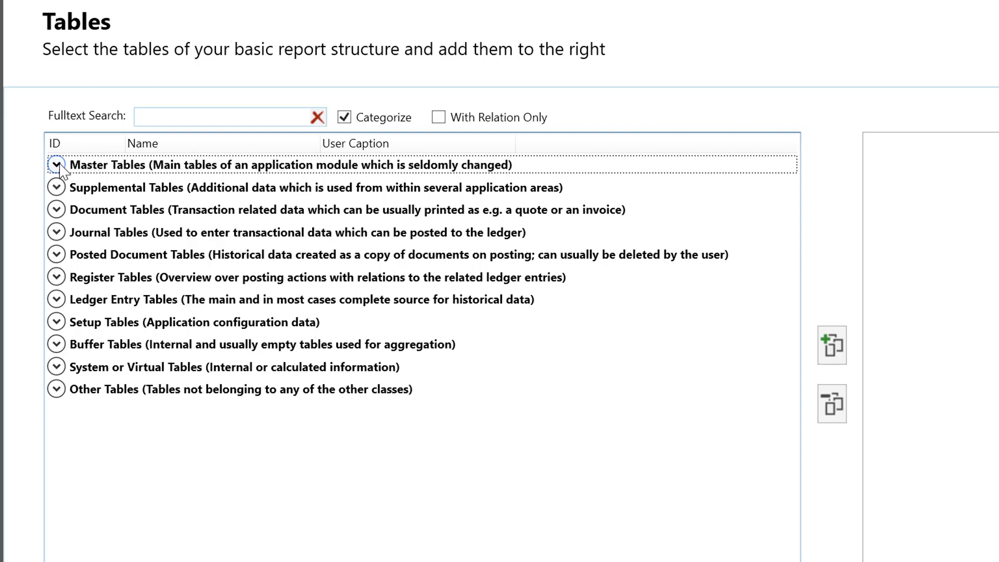
pyautogui.click(58, 165)
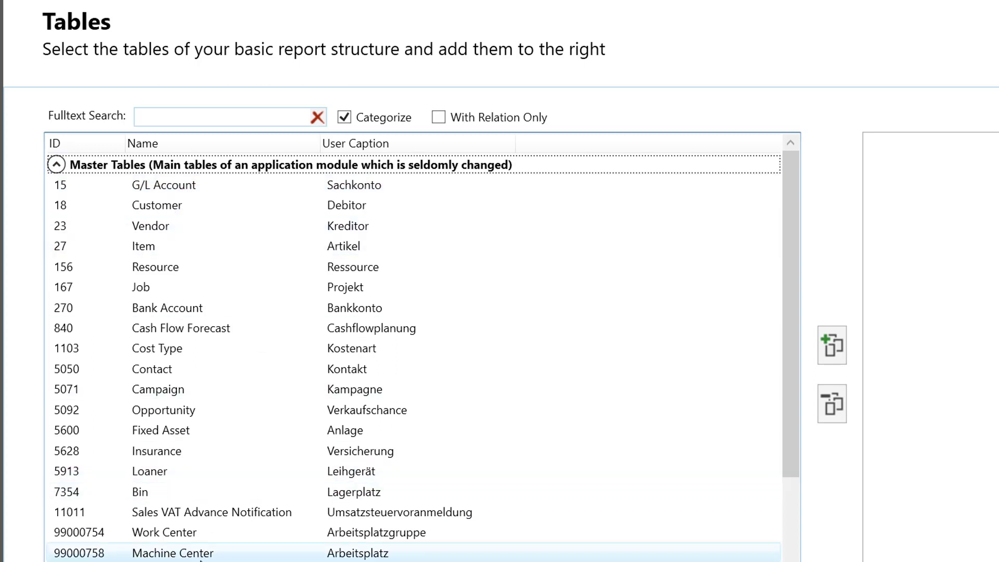
pyautogui.click(57, 165)
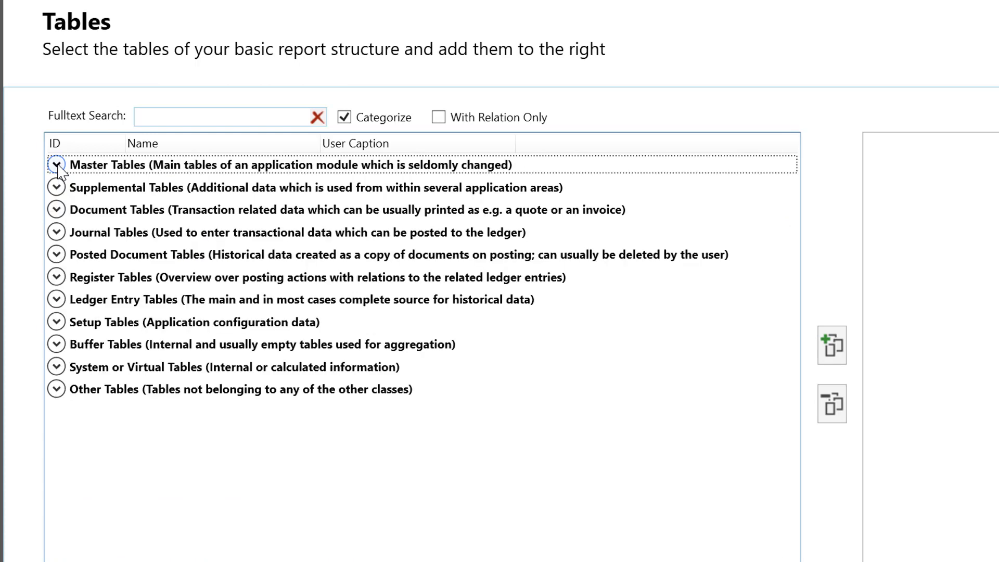
pyautogui.click(55, 391)
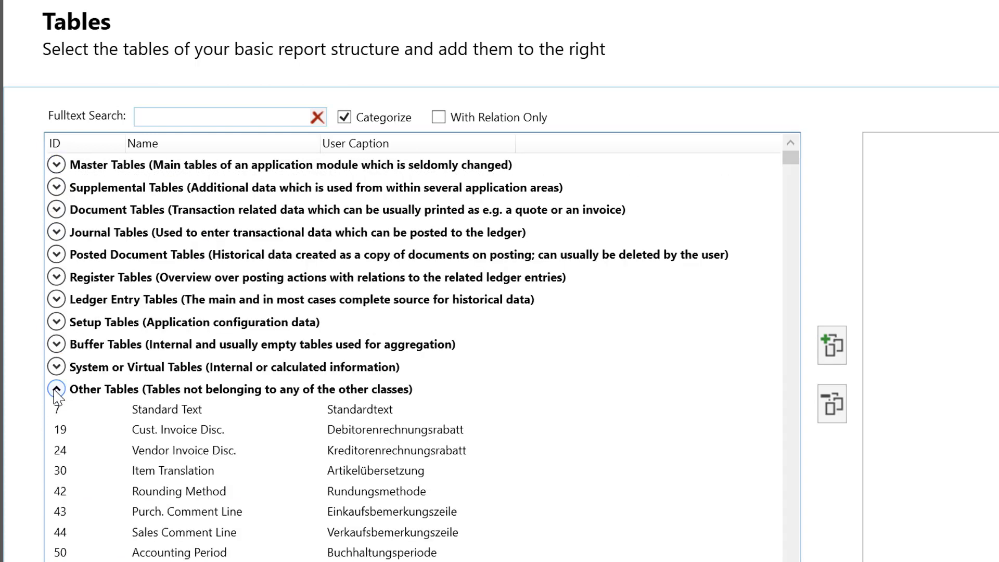
pyautogui.moveTo(792, 165)
pyautogui.mouseDown()
pyautogui.moveTo(803, 241)
pyautogui.moveTo(790, 380)
pyautogui.moveTo(803, 208)
pyautogui.moveTo(795, 165)
pyautogui.mouseUp()
# - Turn off categorizing and run a full-text table search for "post debi", then clear it
pyautogui.click(348, 120)
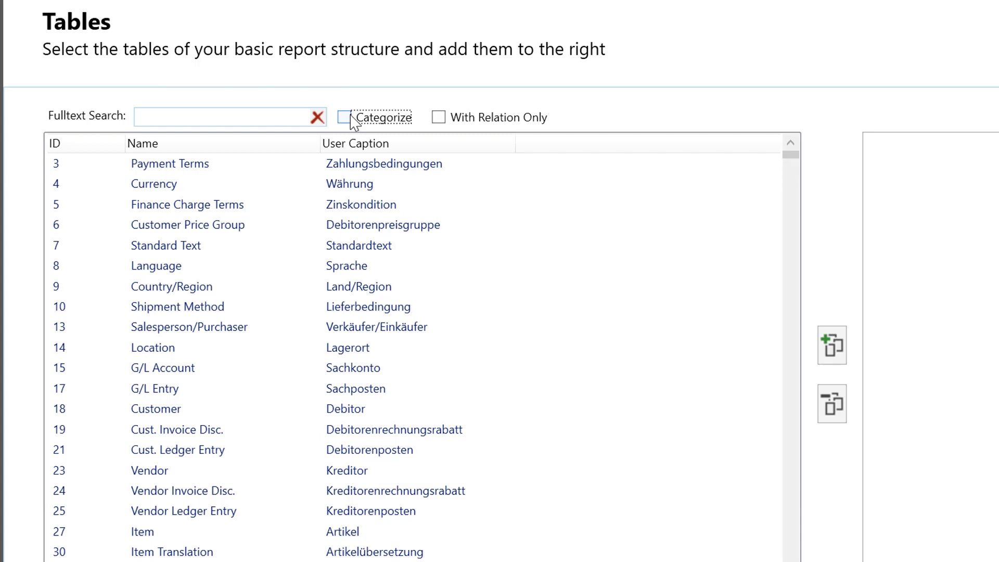
pyautogui.click(182, 118)
pyautogui.write('p')
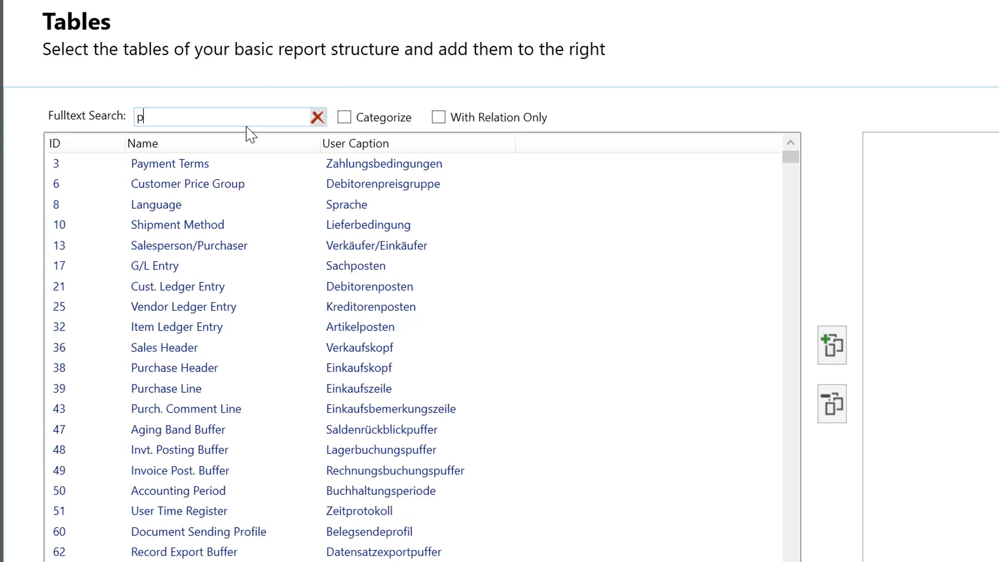
pyautogui.write('ost')
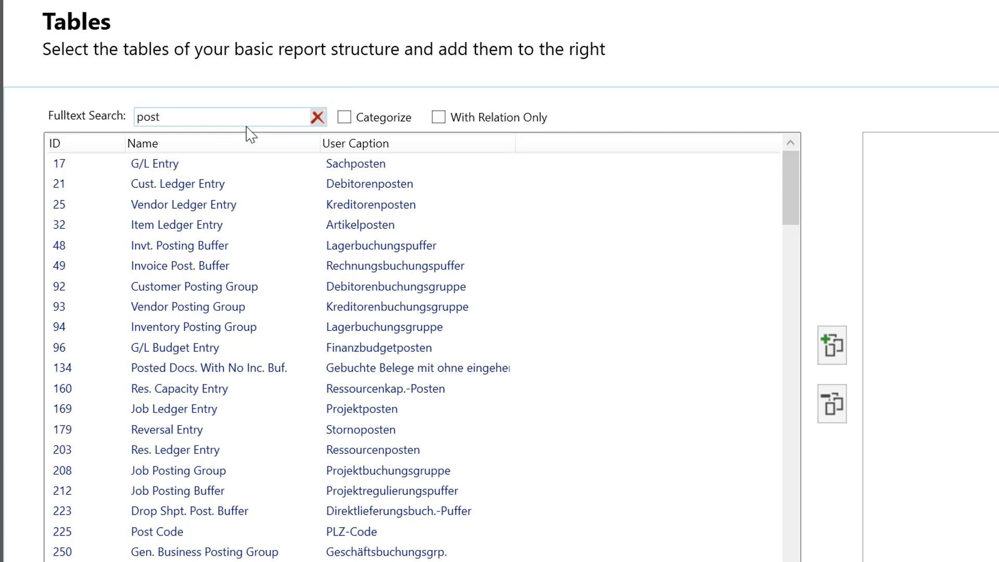
pyautogui.write('debi')
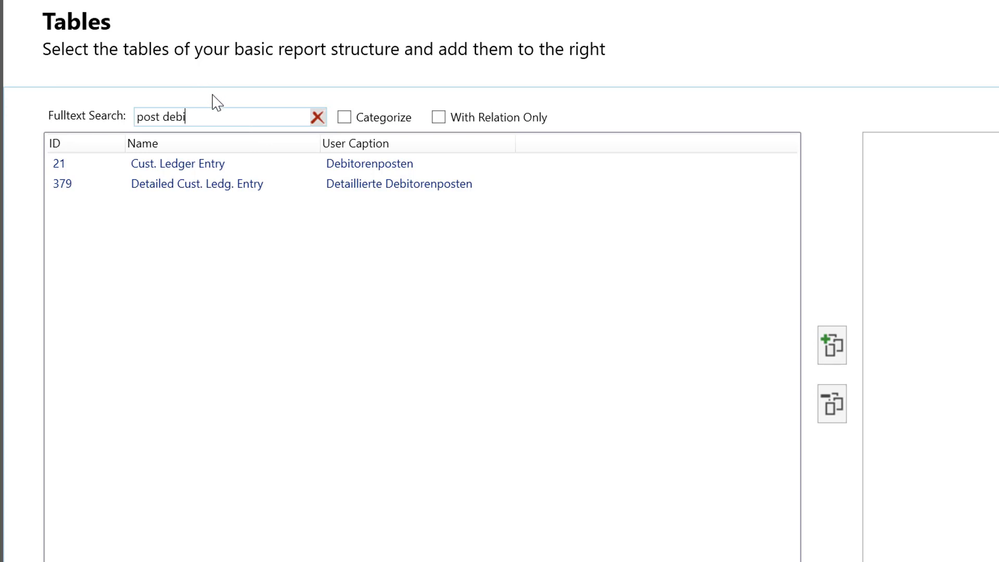
pyautogui.click(317, 118)
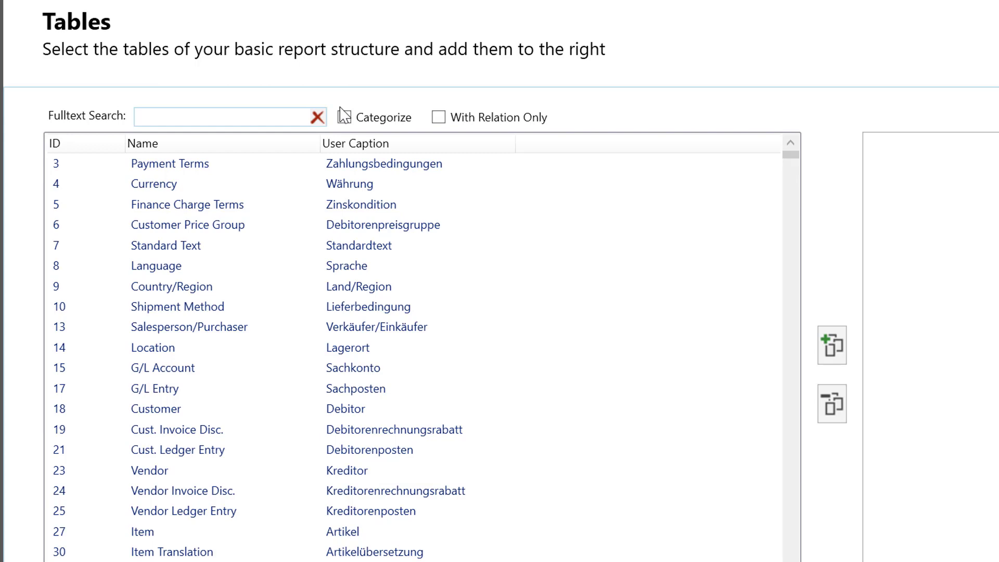
# - Search the table list for "debitoren,kreditoren" and clear the search again
pyautogui.click(209, 119)
pyautogui.write('debito')
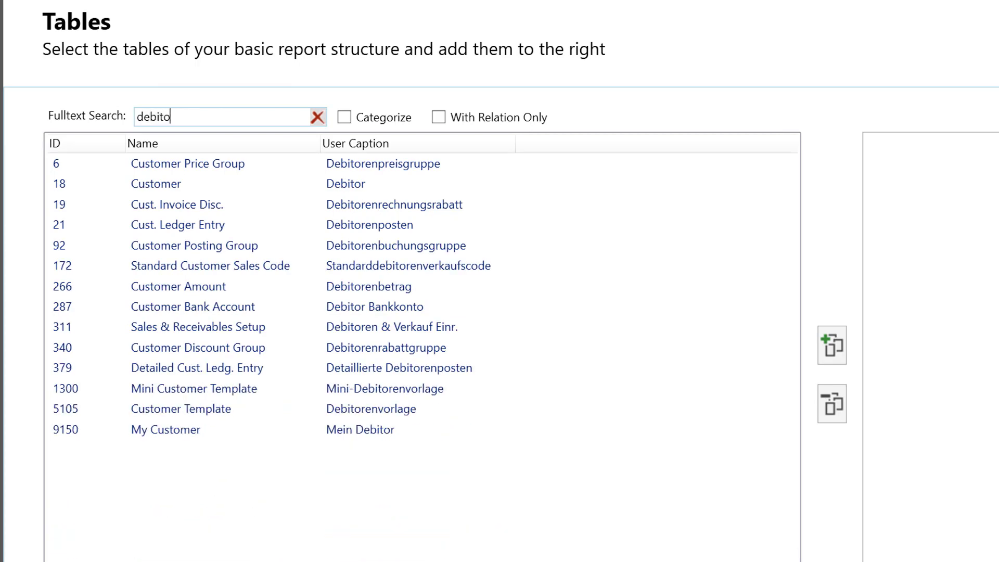
pyautogui.write('ren')
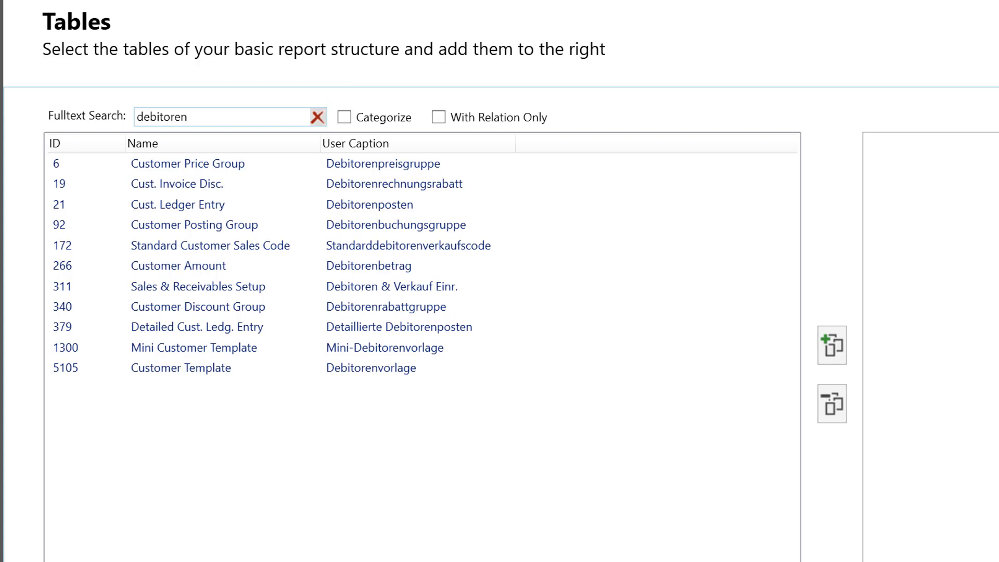
pyautogui.write(',kreditor')
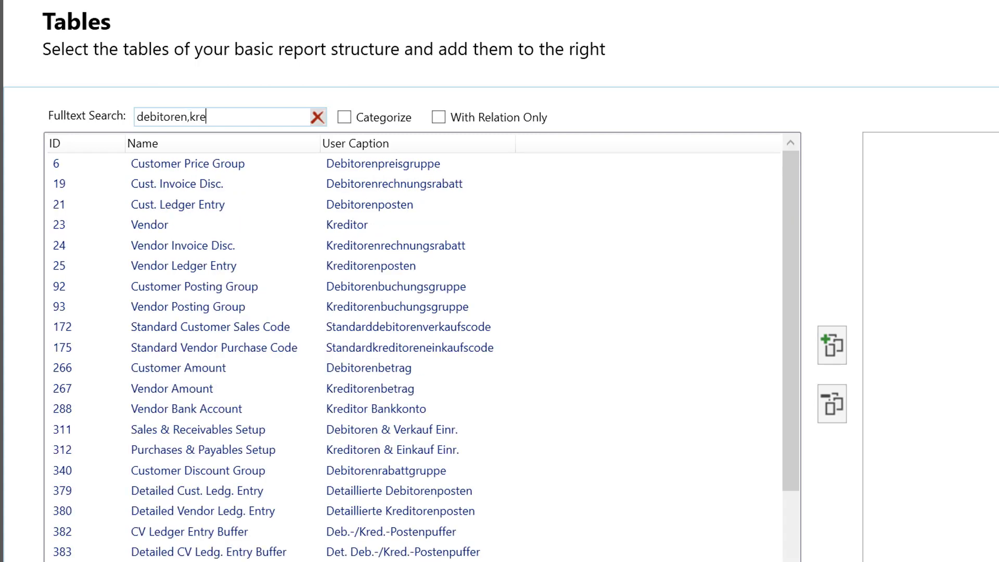
pyautogui.write('en')
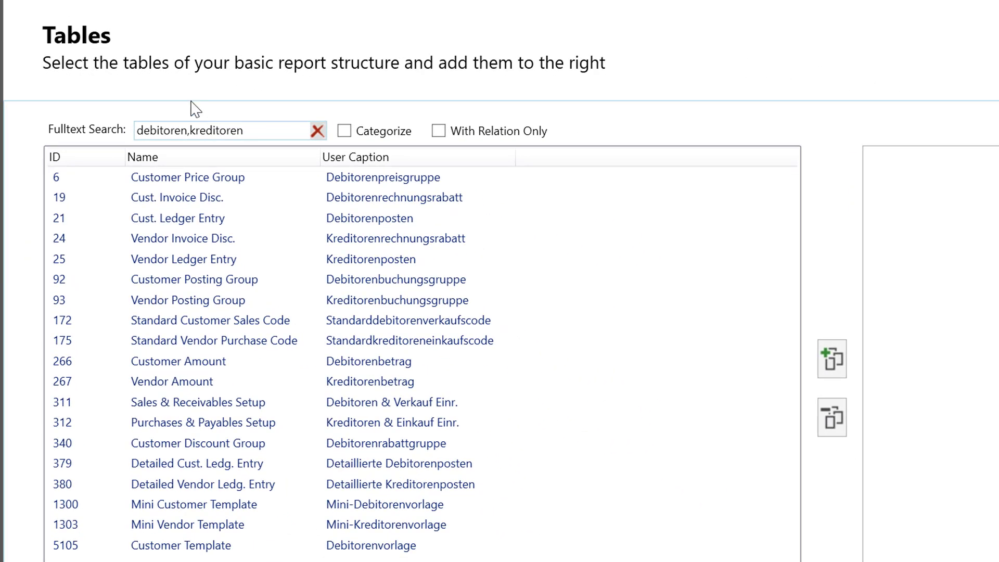
pyautogui.click(319, 131)
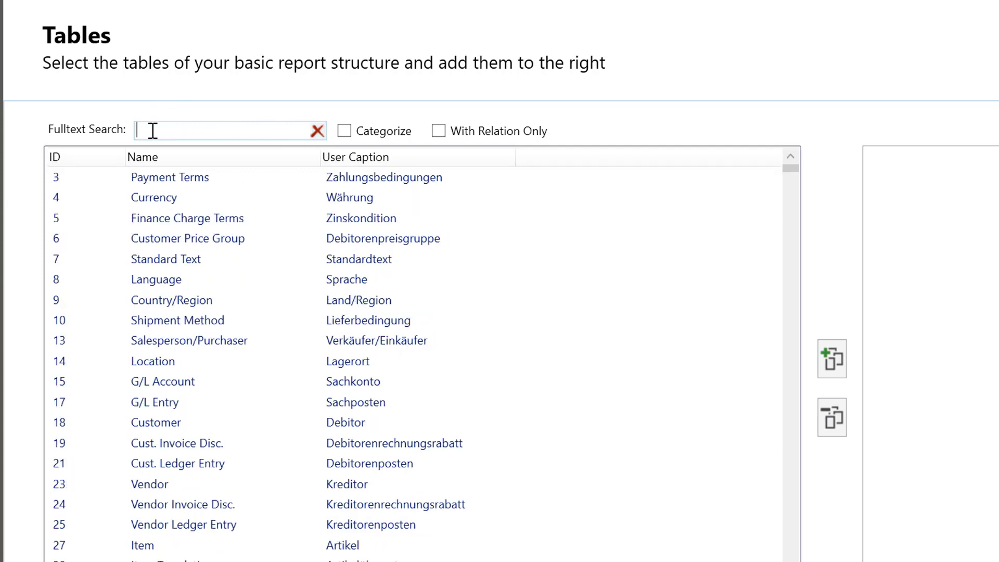
pyautogui.write('18')
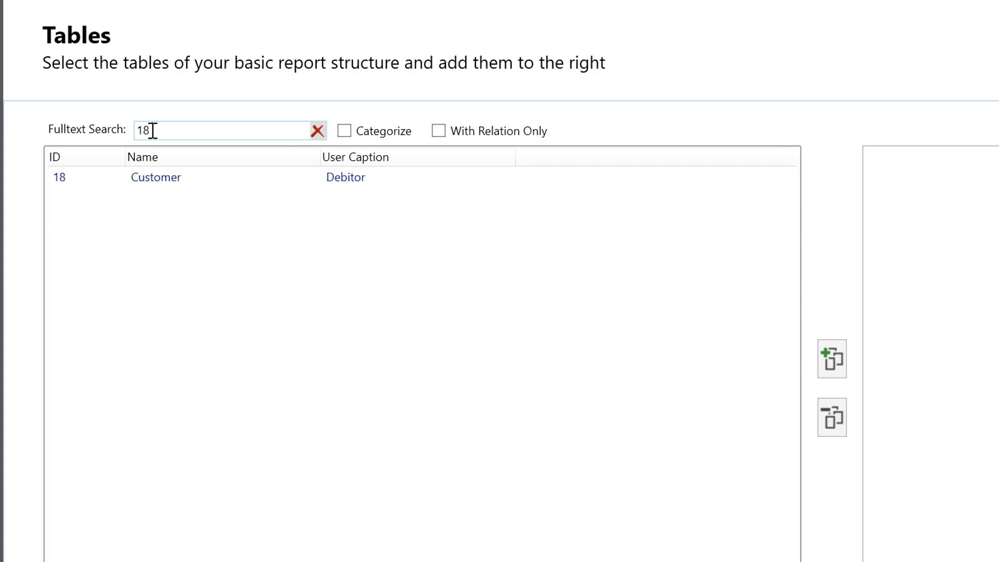
pyautogui.write('36')
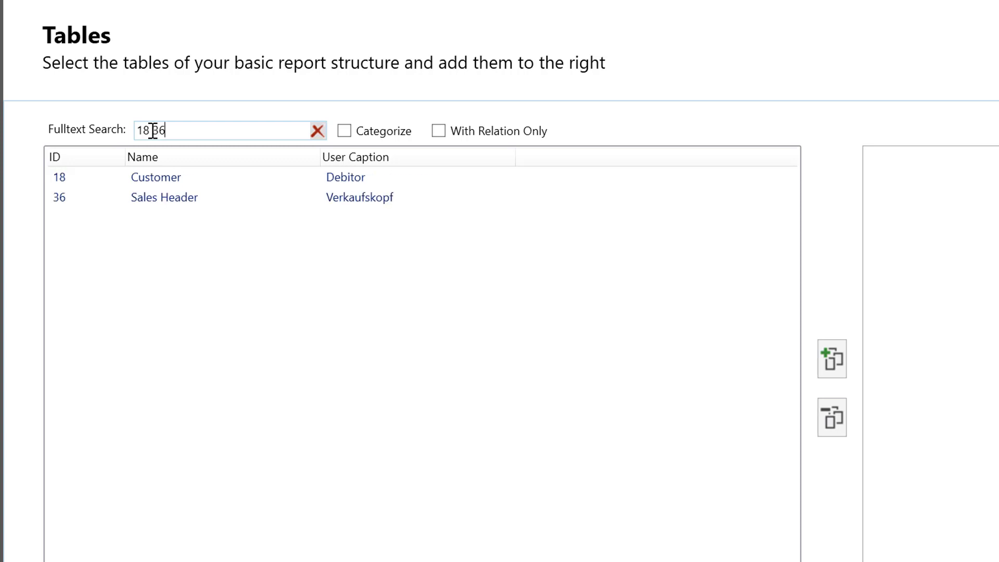
pyautogui.write(' 112')
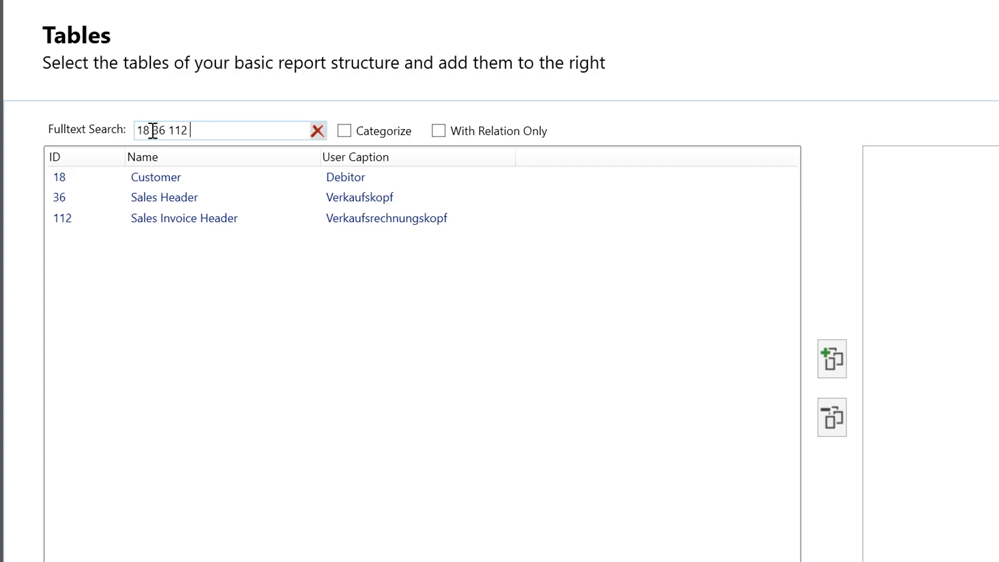
pyautogui.write(' 114')
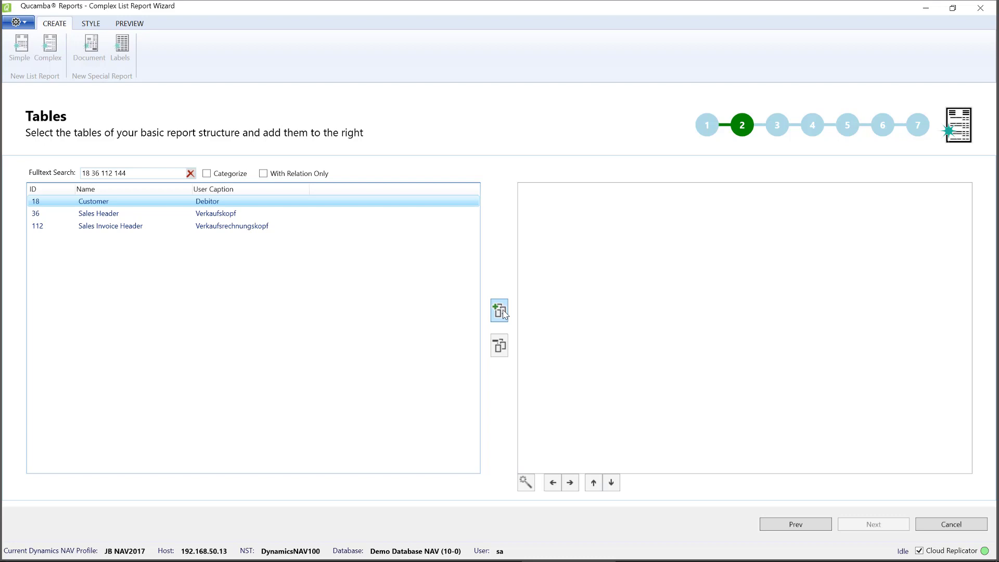
pyautogui.click(501, 311)
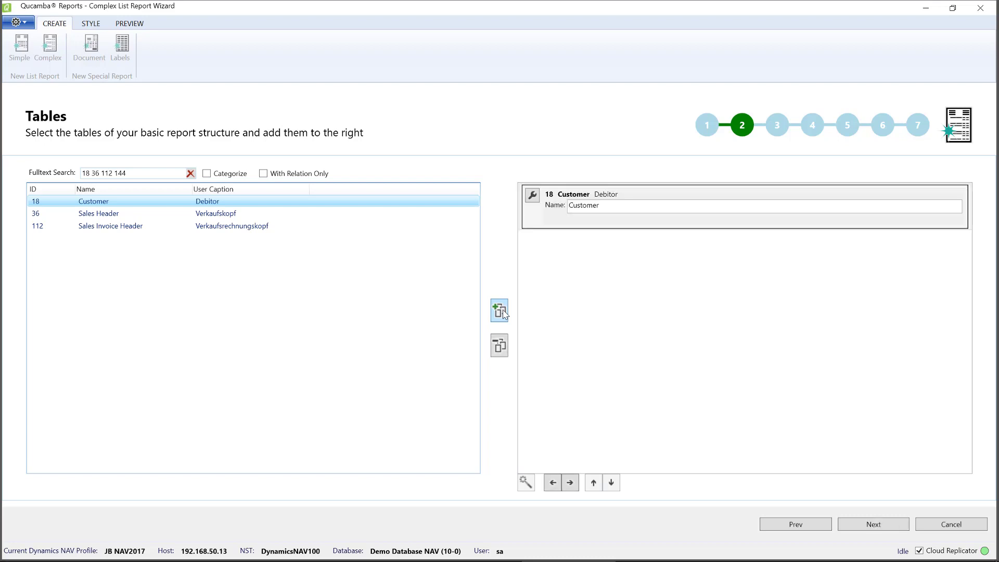
pyautogui.click(566, 225)
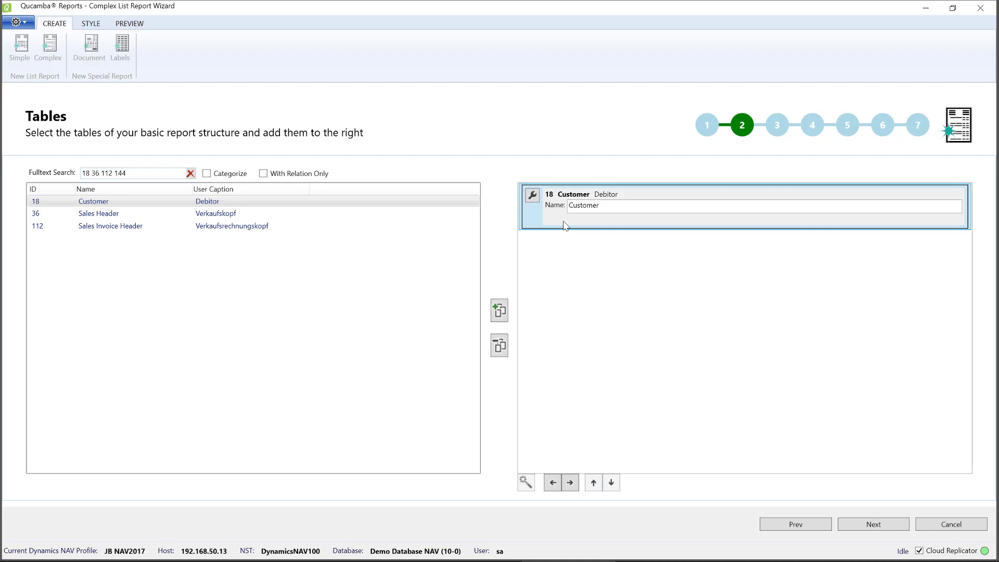
# - Enable With Relation Only, clear the search, and add Cust. Ledger Entry as a related data item
pyautogui.click(264, 174)
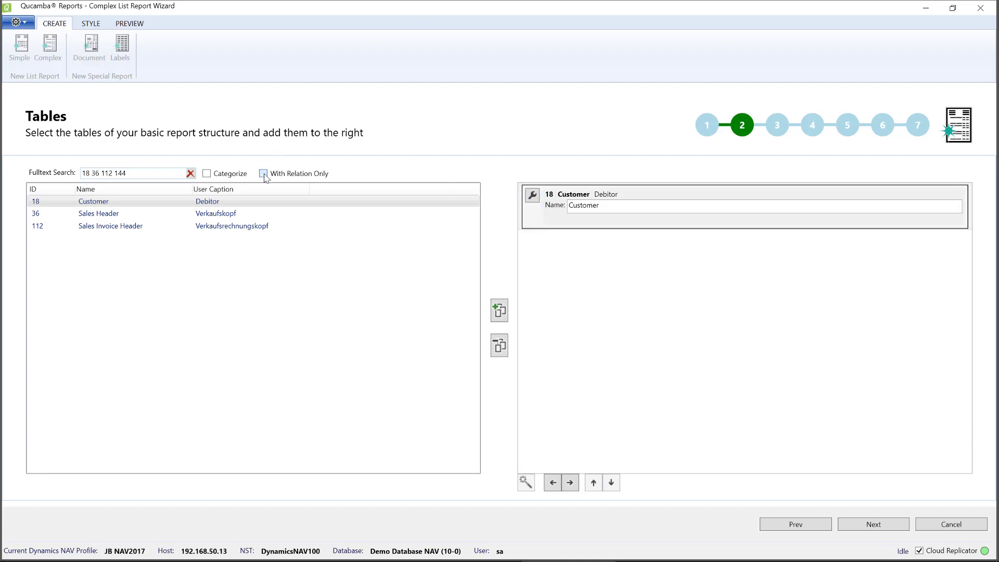
pyautogui.click(190, 173)
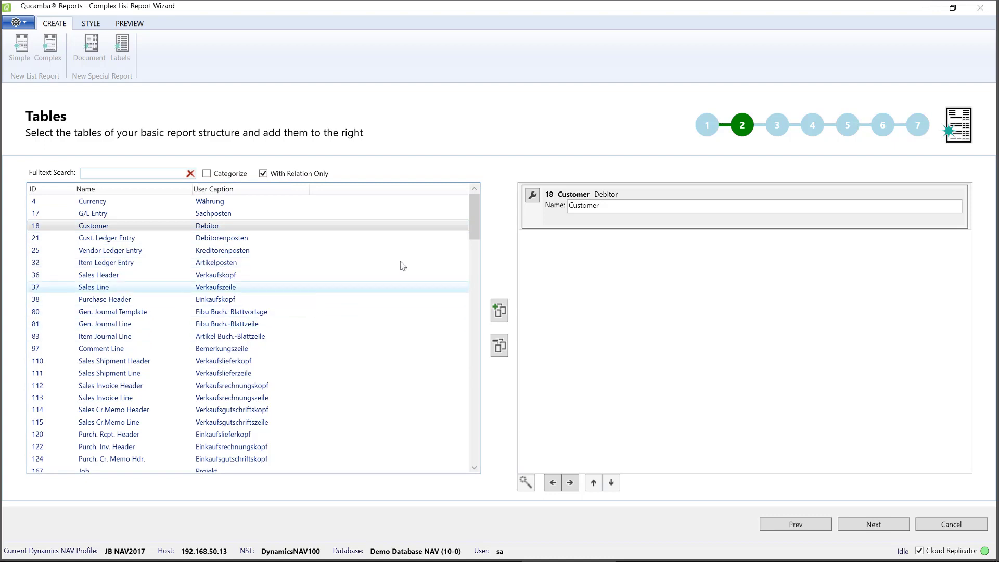
pyautogui.moveTo(474, 224)
pyautogui.mouseDown()
pyautogui.moveTo(472, 400)
pyautogui.moveTo(471, 207)
pyautogui.mouseUp()
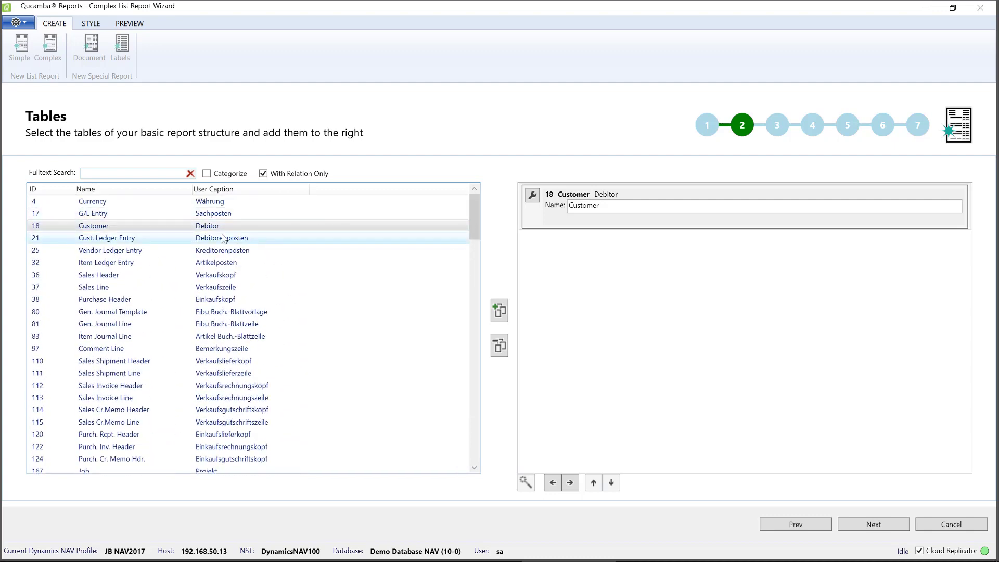
pyautogui.doubleClick(183, 241)
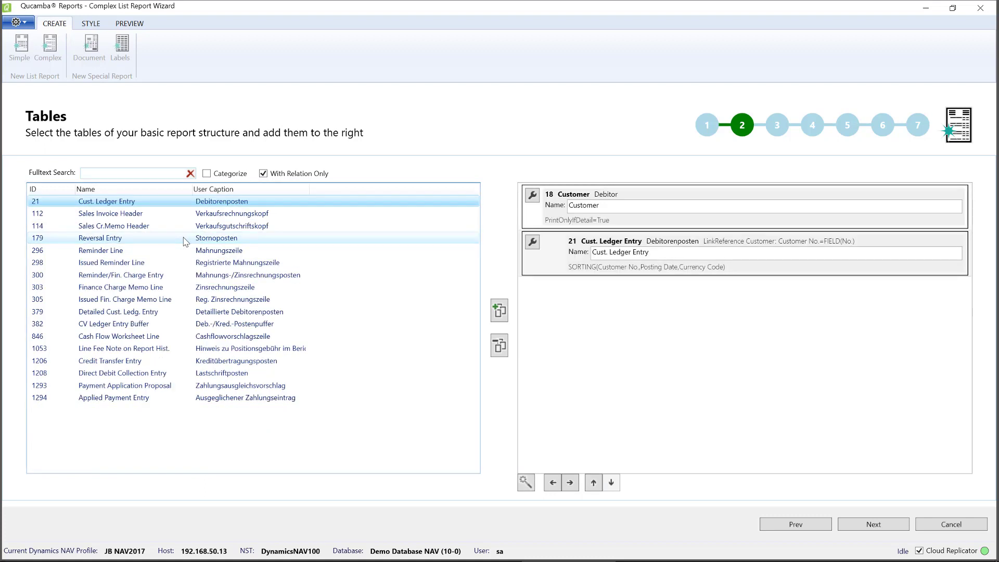
pyautogui.moveTo(185, 241)
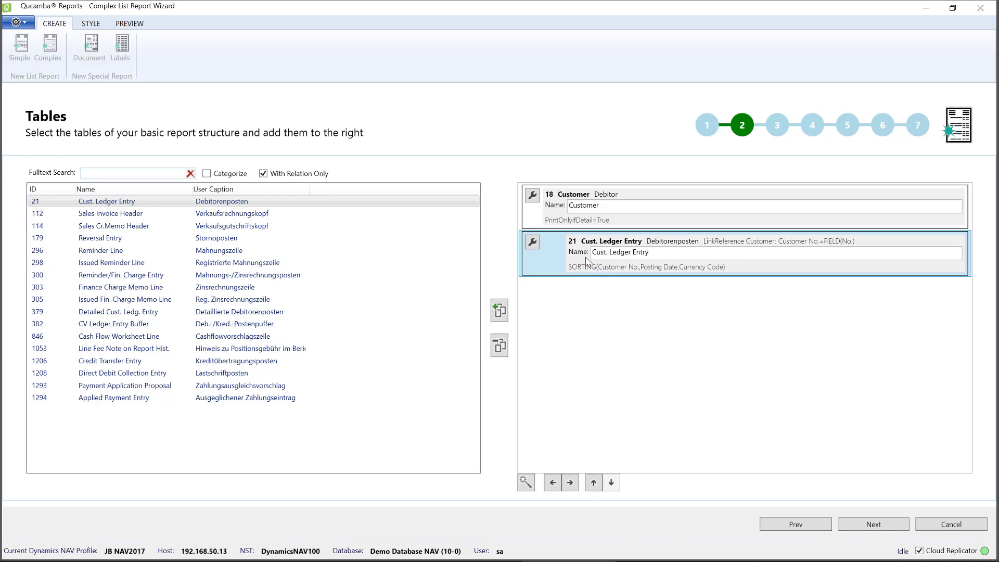
# - Remove the Cust. Ledger Entry and Customer data items from the report structure
pyautogui.click(565, 223)
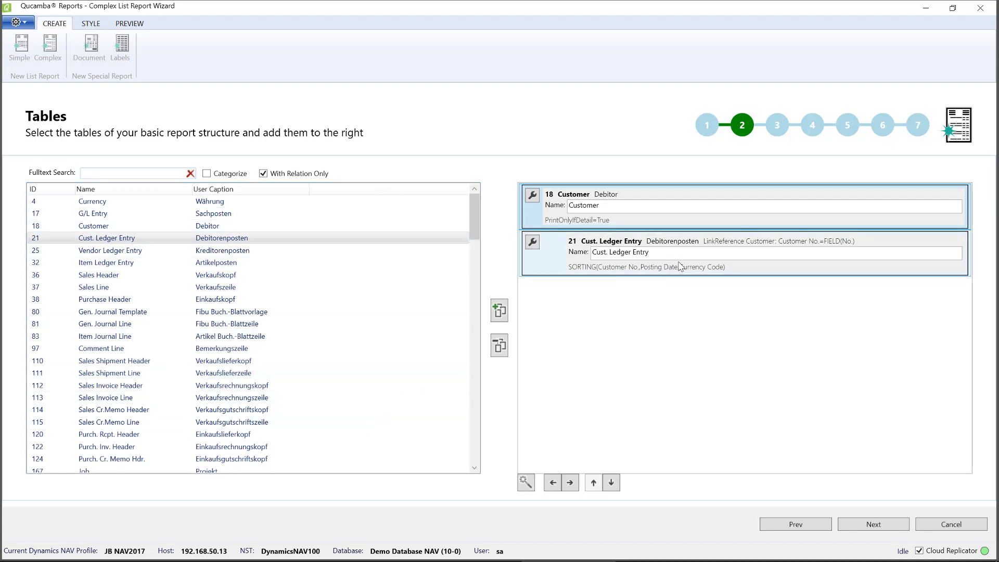
pyautogui.click(618, 269)
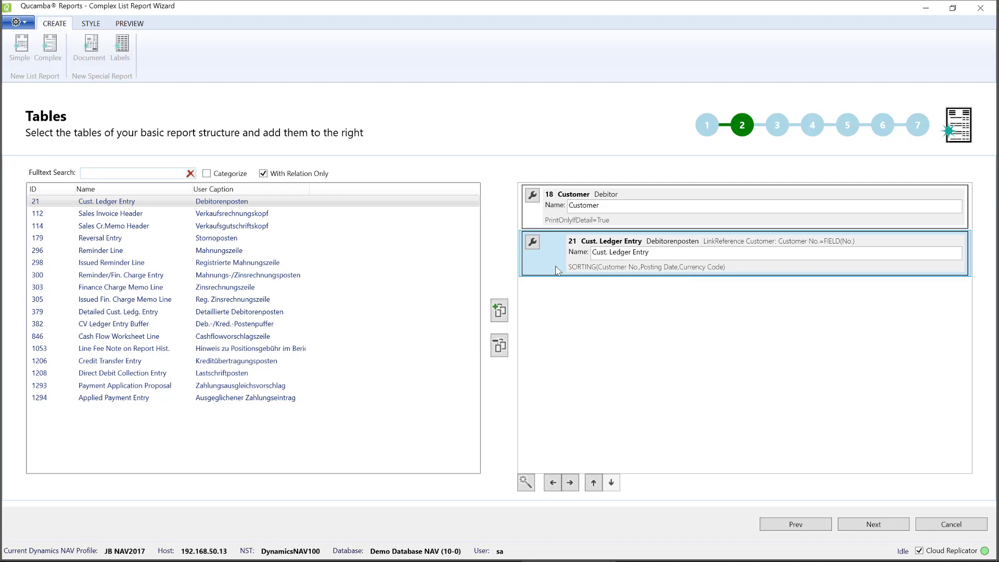
pyautogui.click(503, 348)
pyautogui.click(546, 227)
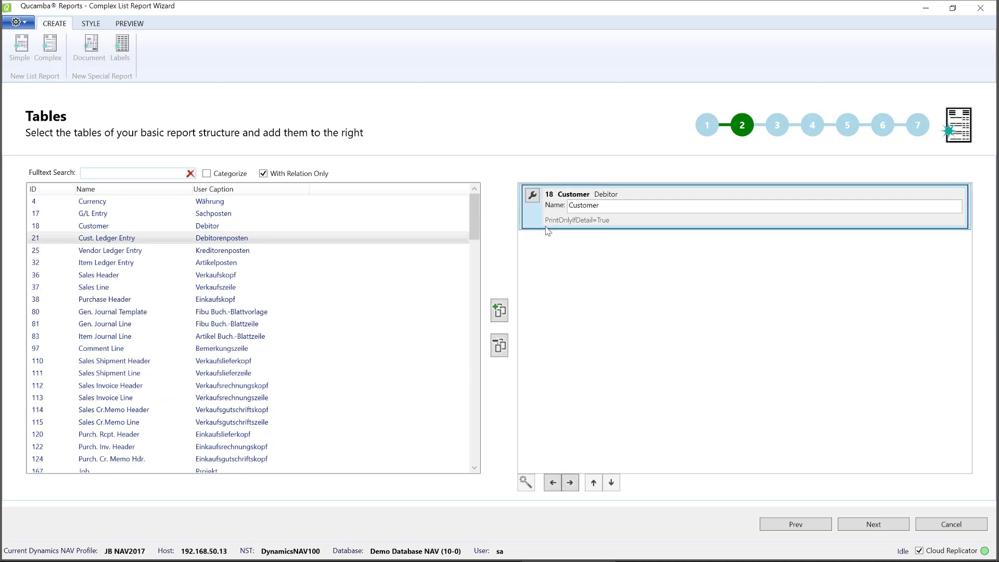
pyautogui.click(500, 347)
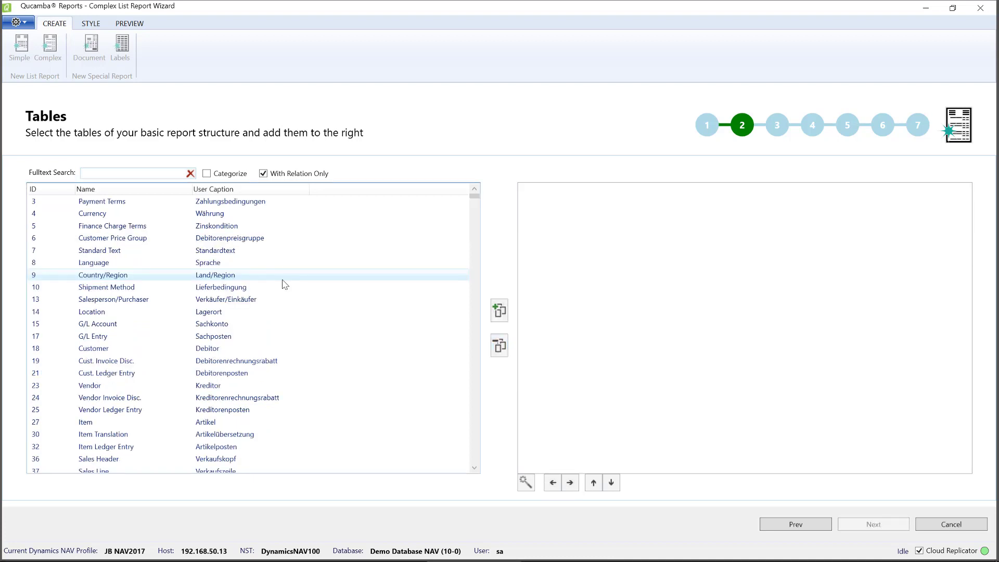
pyautogui.moveTo(284, 284)
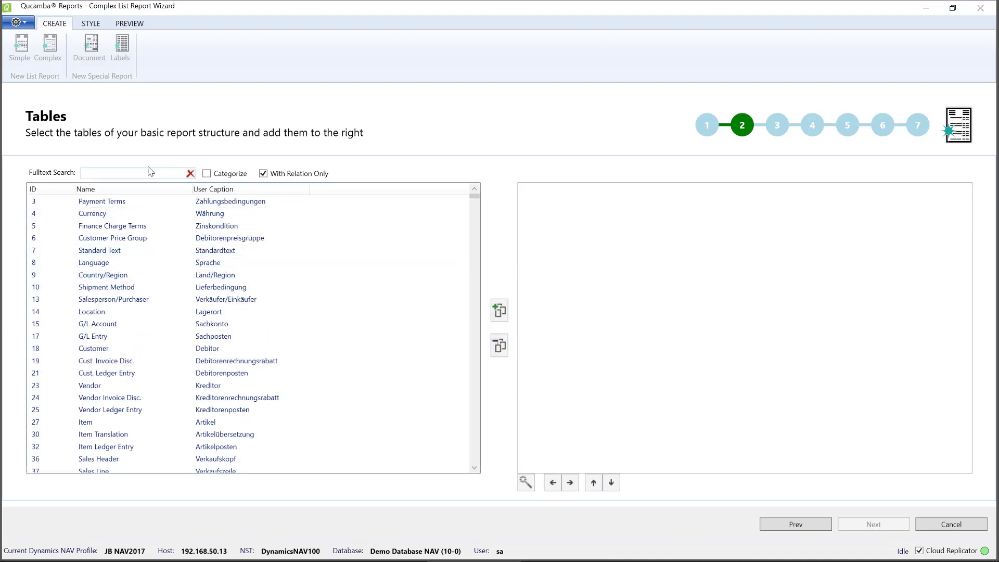
pyautogui.click(100, 175)
pyautogui.write('18')
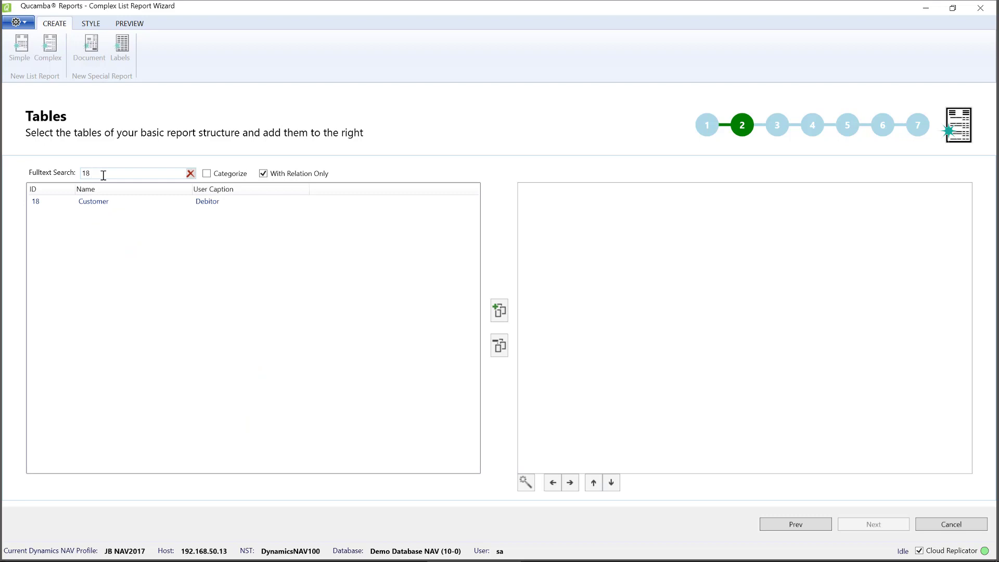
pyautogui.write(' 36 112 11')
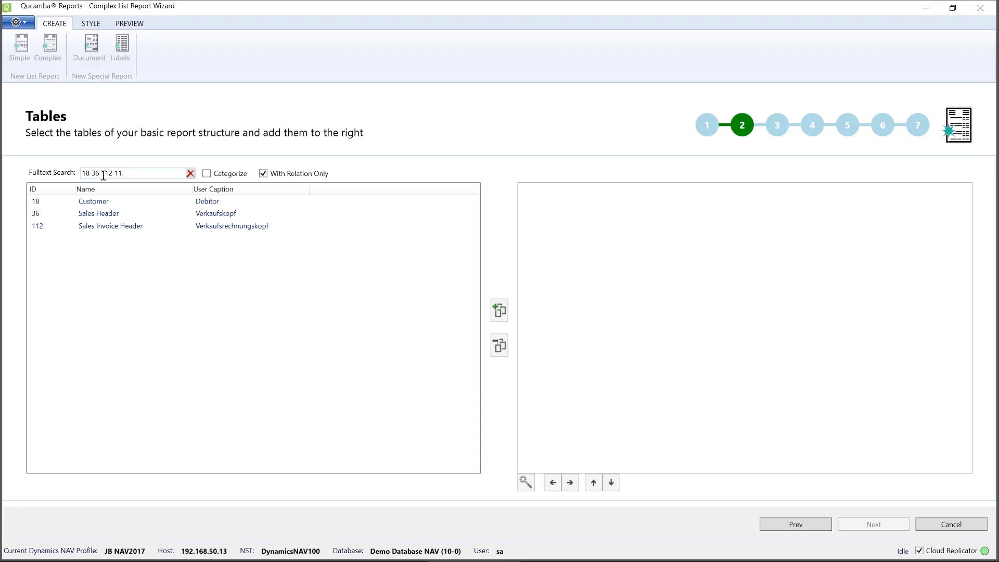
pyautogui.write('4')
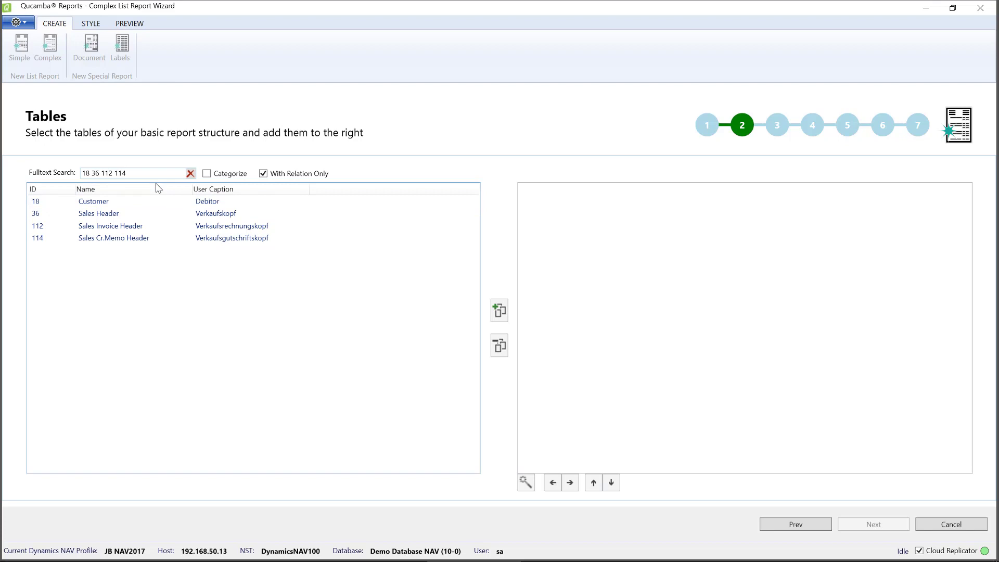
pyautogui.click(263, 173)
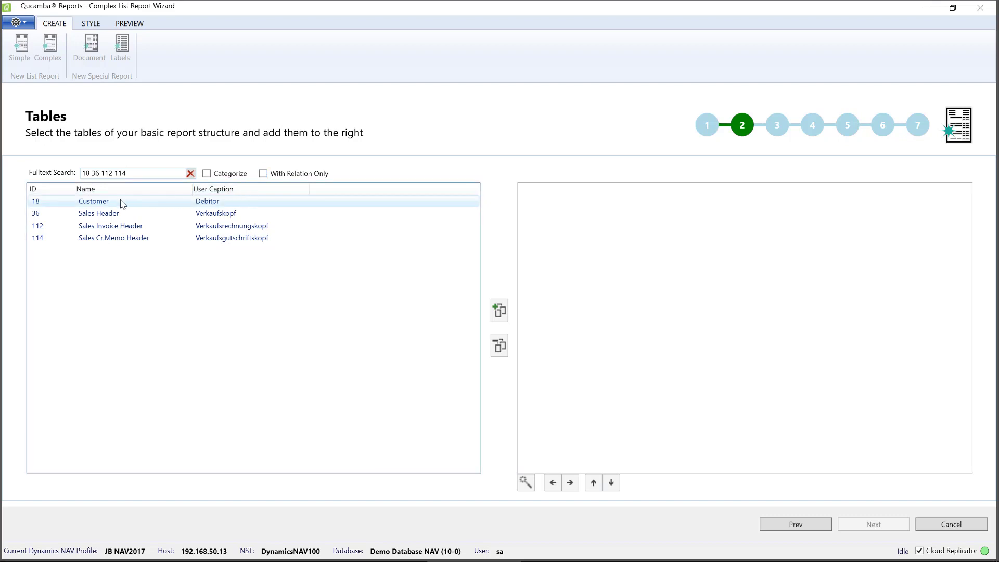
# - Add the Customer table and then Sales Header as data items of the report structure
pyautogui.moveTo(111, 205)
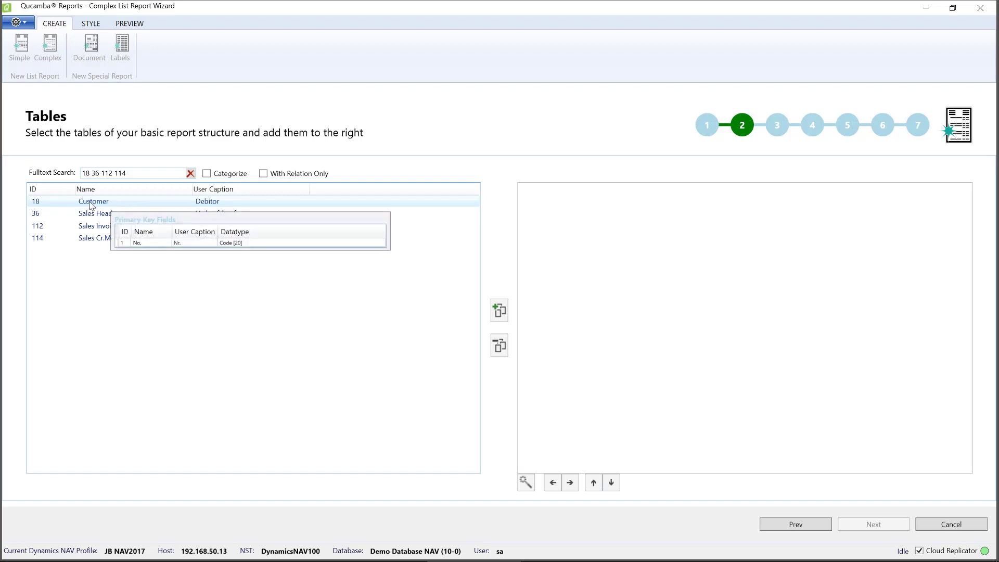
pyautogui.doubleClick(92, 202)
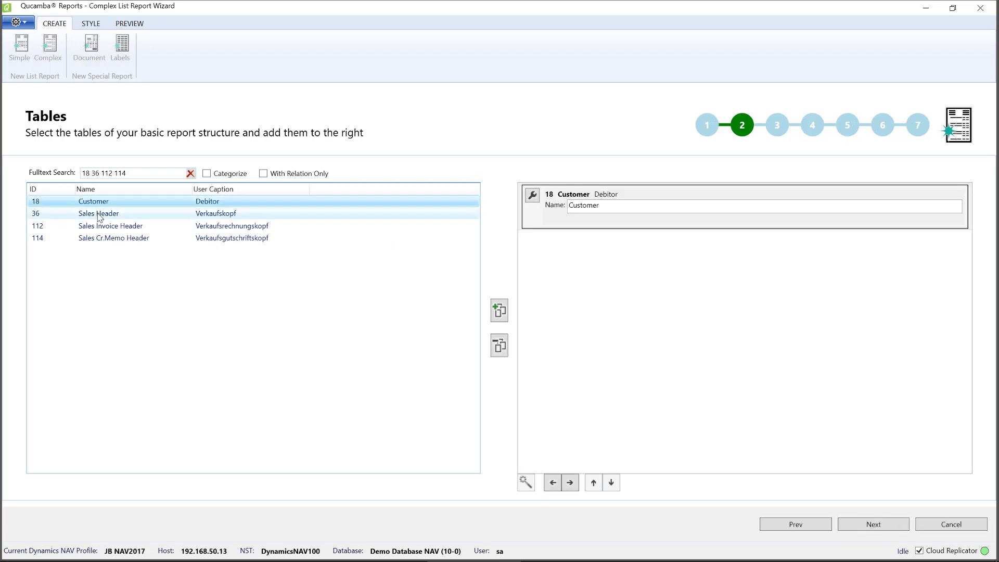
pyautogui.click(99, 214)
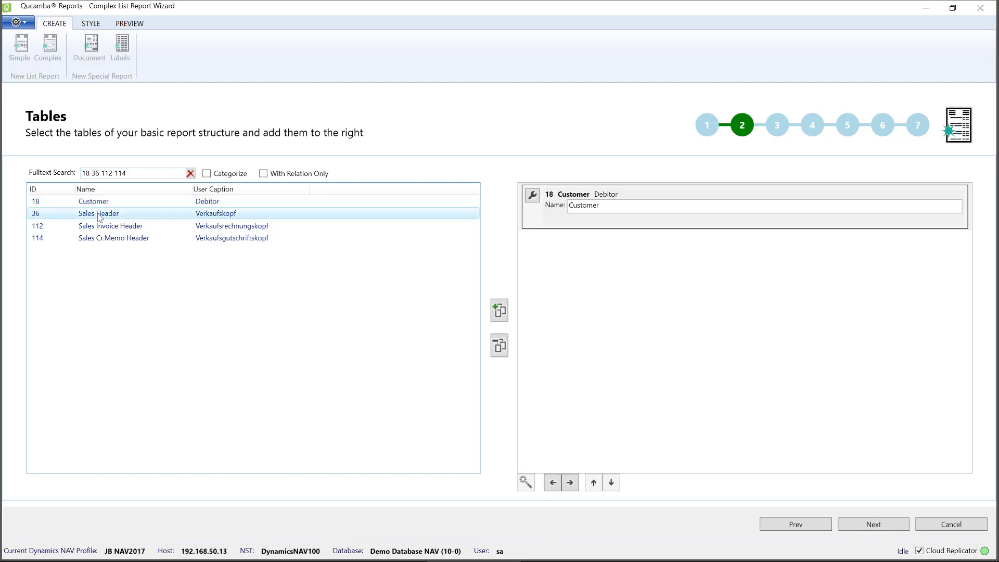
pyautogui.click(501, 311)
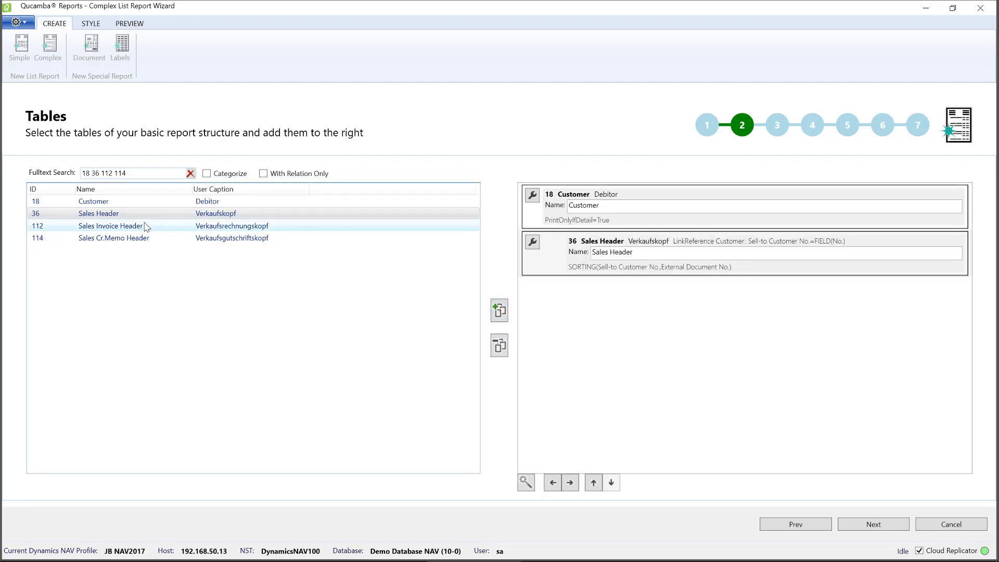
# - Remove the Sales Header and Customer data items from the report structure
pyautogui.moveTo(146, 227)
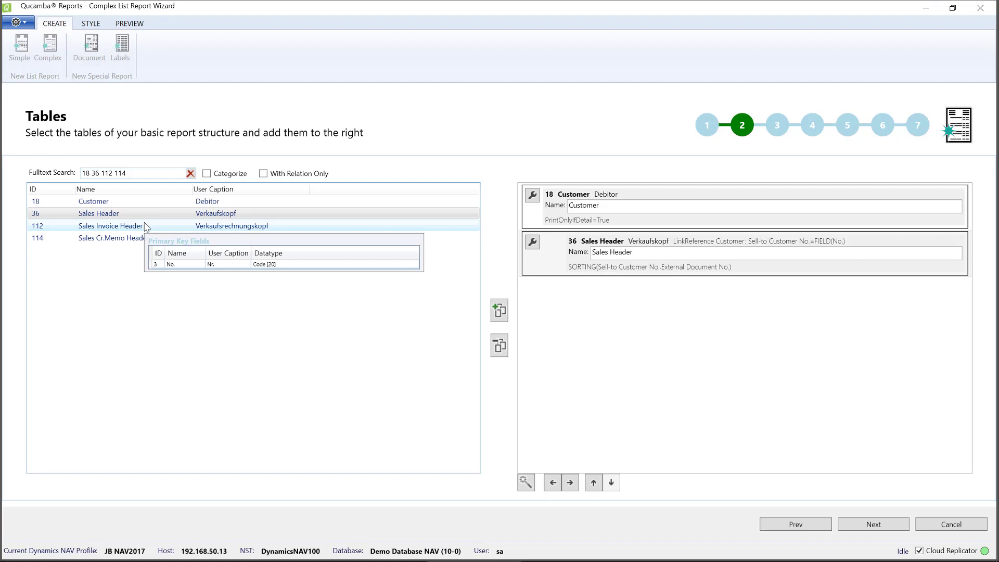
pyautogui.click(545, 275)
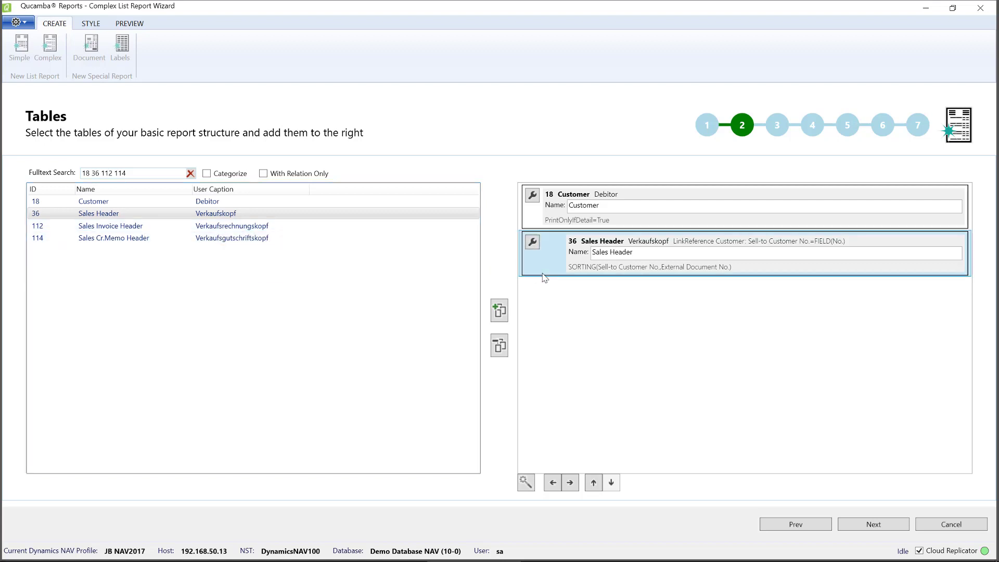
pyautogui.click(500, 346)
pyautogui.click(539, 224)
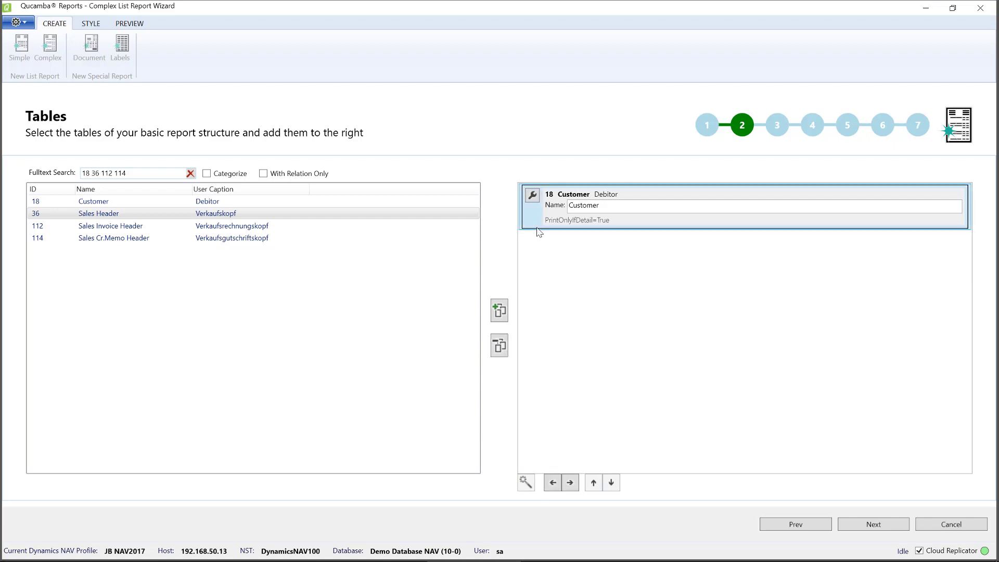
pyautogui.click(507, 347)
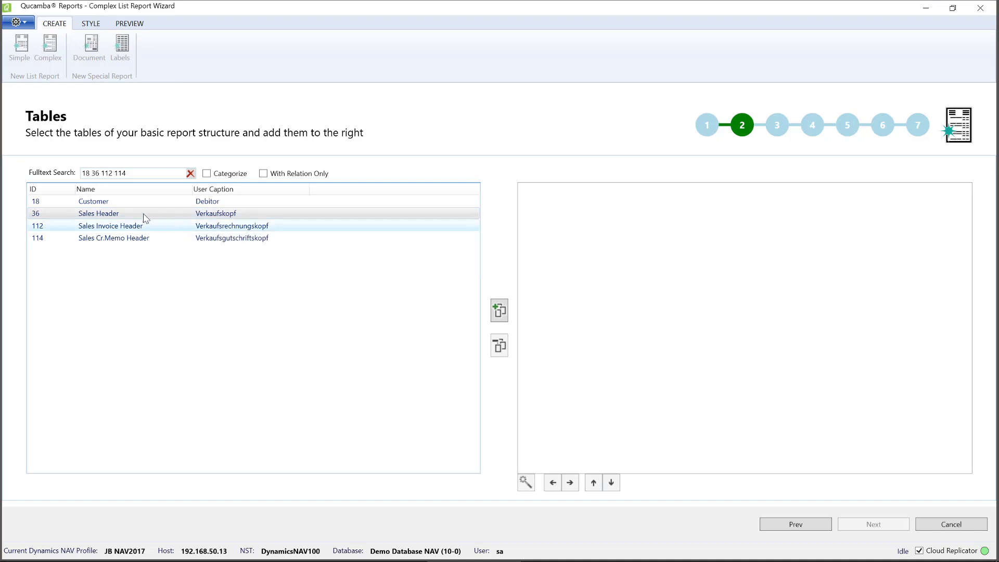
# - Add Customer, Sales Header and Sales Invoice Header together as data items
pyautogui.click(115, 202)
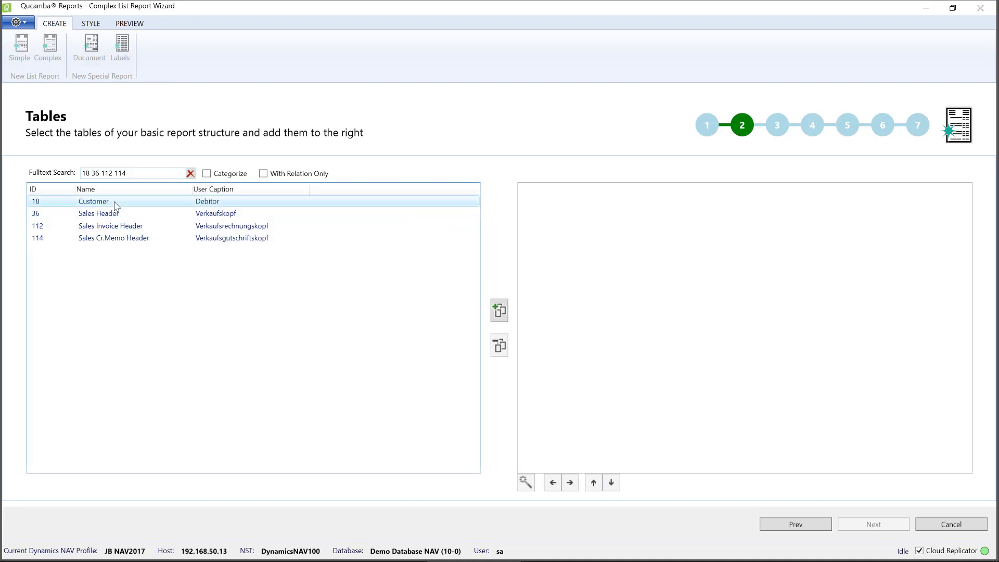
pyautogui.keyDown('shift'); pyautogui.click(103, 227); pyautogui.keyUp('shift')
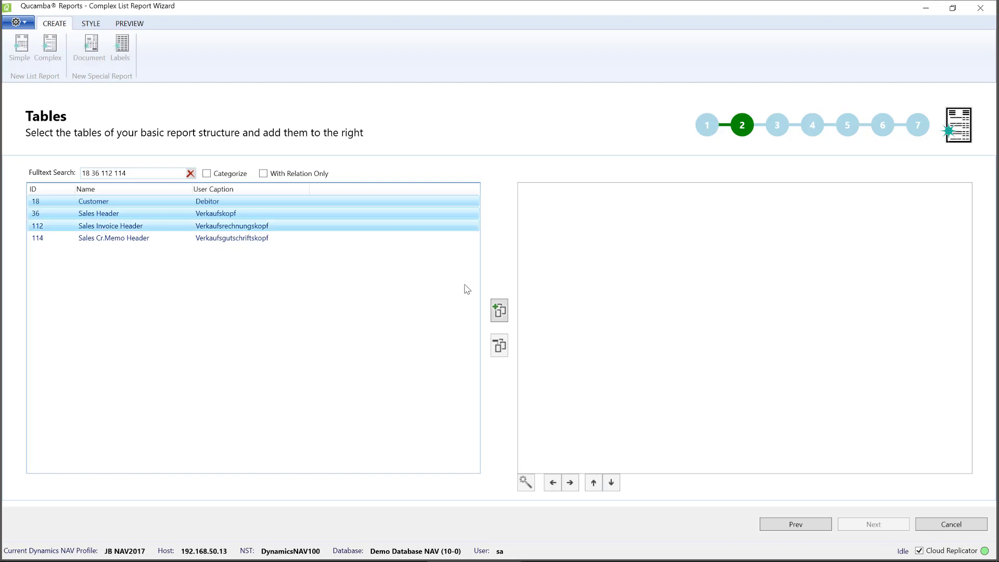
pyautogui.click(499, 311)
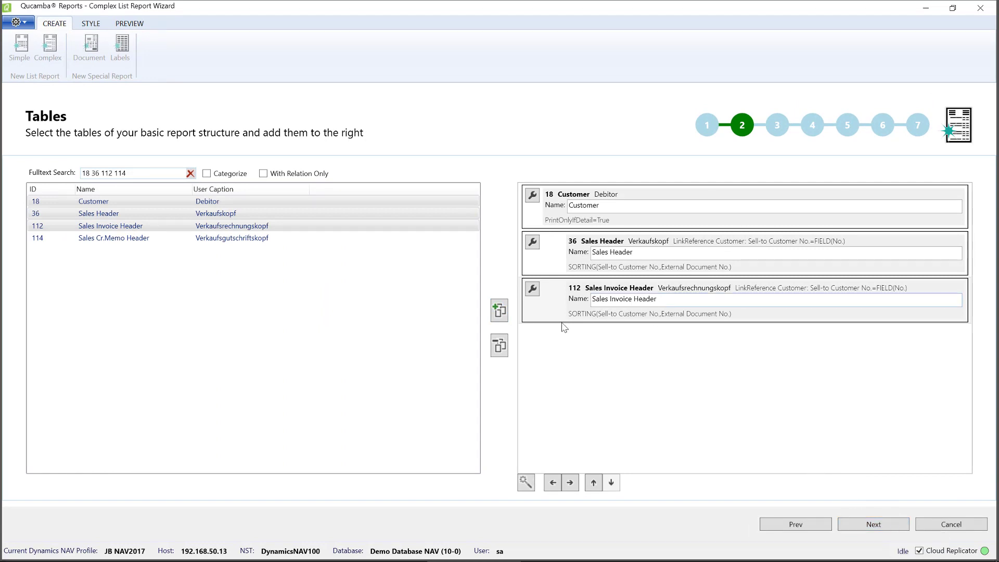
# - Remove the Sales Invoice Header, Sales Header and Customer data items one by one
pyautogui.click(500, 346)
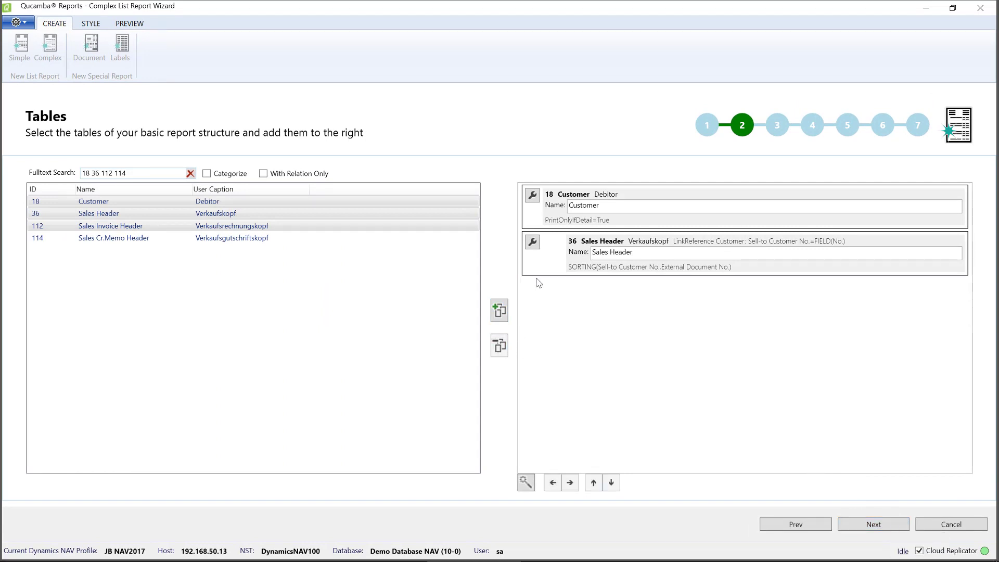
pyautogui.click(500, 345)
pyautogui.click(544, 228)
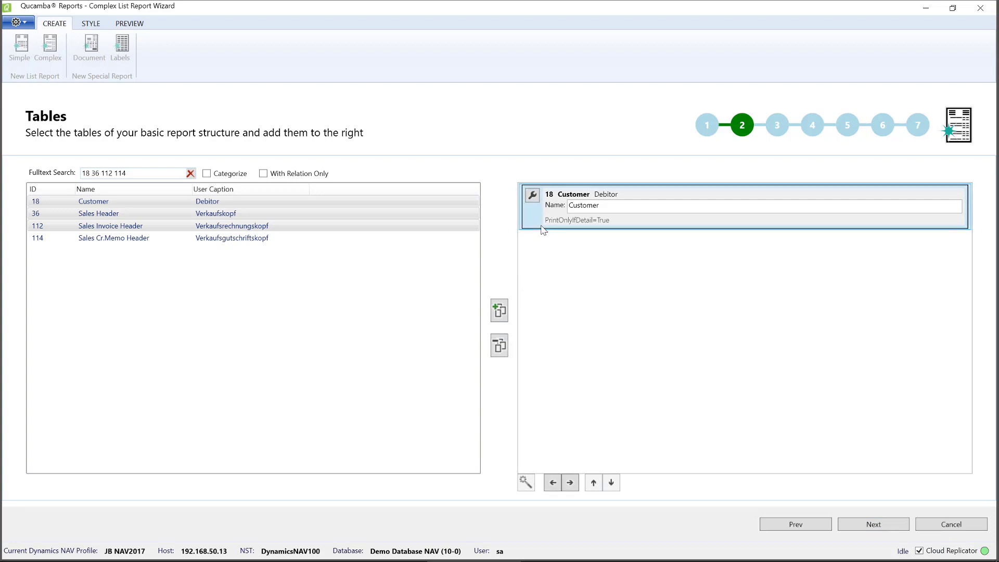
pyautogui.click(497, 346)
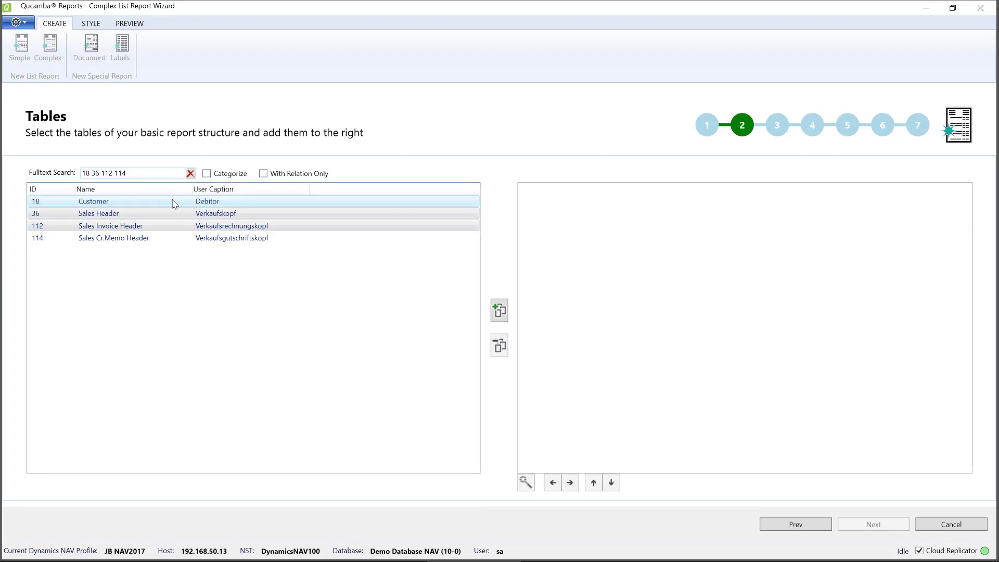
# - Add Customer, Sales Invoice Header and Sales Cr.Memo Header together as data items
pyautogui.moveTo(99, 202); pyautogui.dragTo(214, 221)
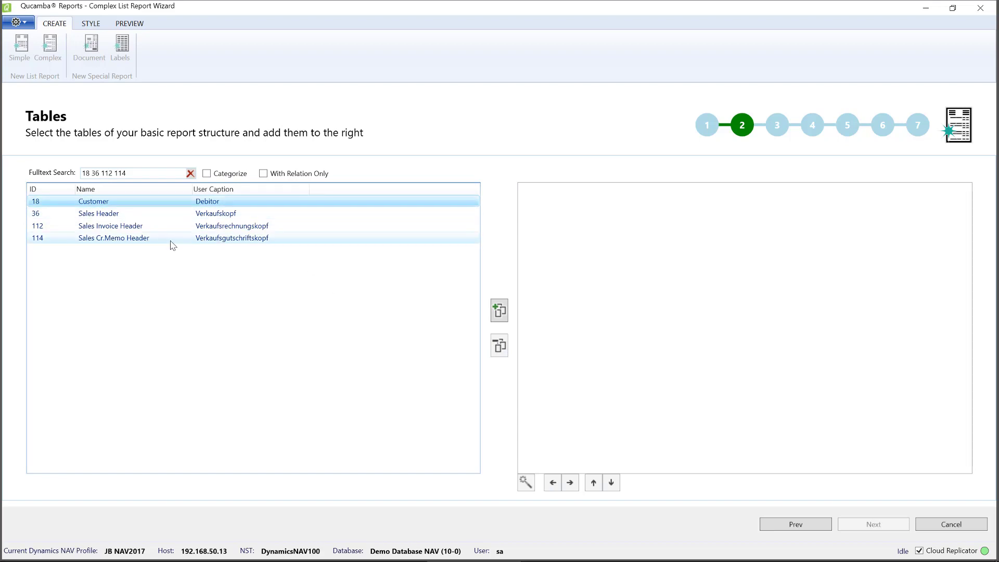
pyautogui.keyDown('ctrl'); pyautogui.click(86, 227); pyautogui.keyUp('ctrl')
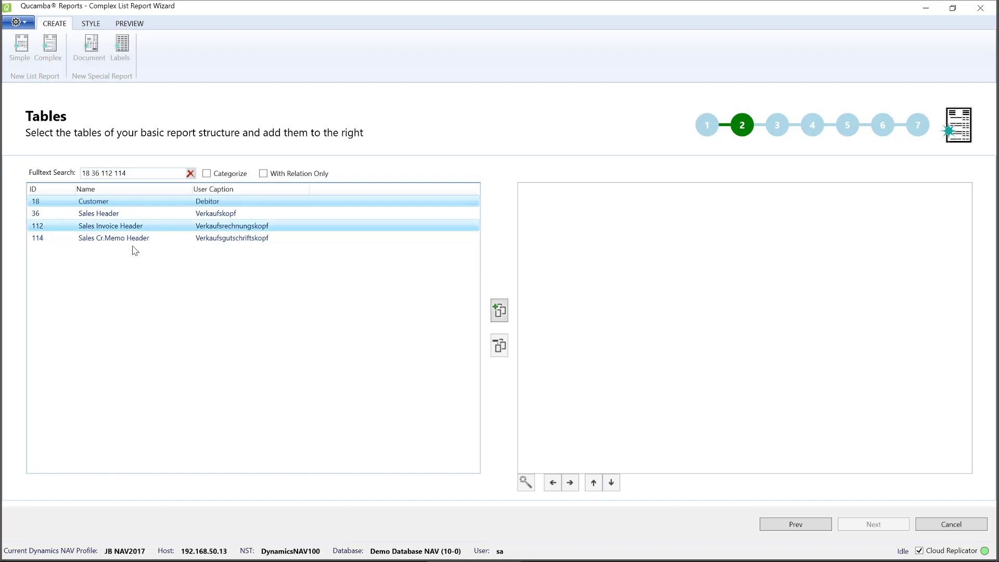
pyautogui.keyDown('ctrl'); pyautogui.click(115, 242); pyautogui.keyUp('ctrl')
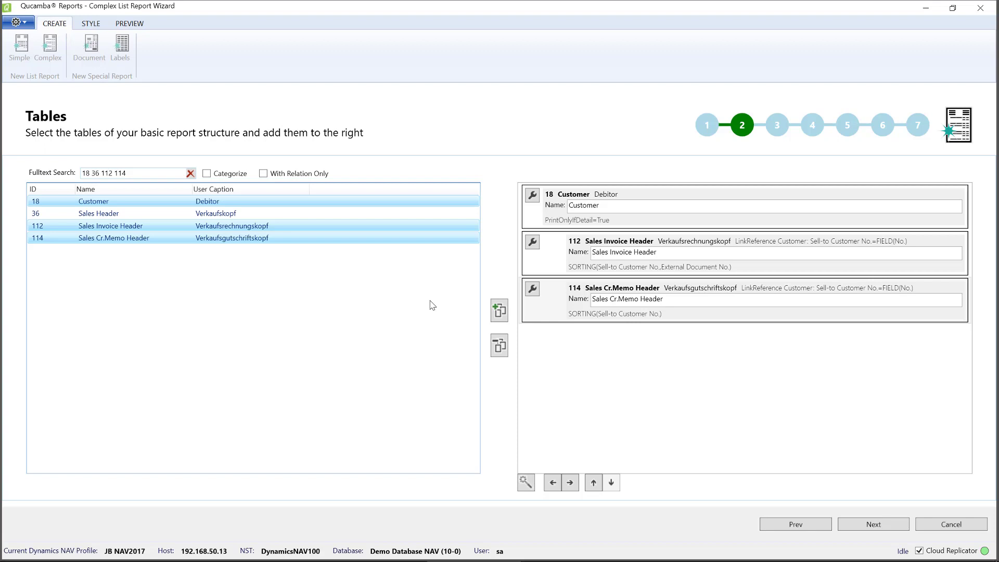
# - Remove the Sales Cr.Memo Header, Sales Invoice Header and Customer data items
pyautogui.click(530, 319)
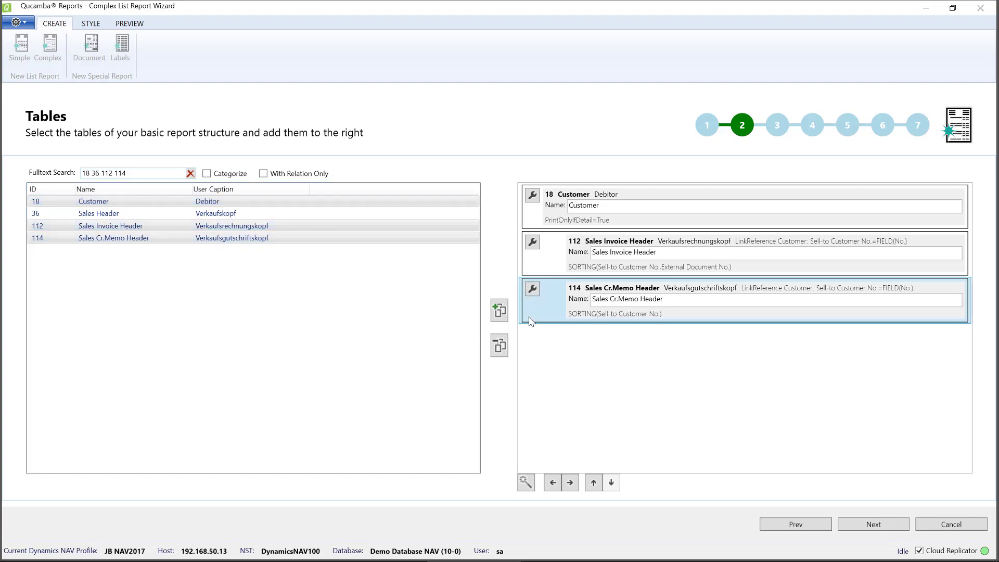
pyautogui.click(500, 346)
pyautogui.click(536, 273)
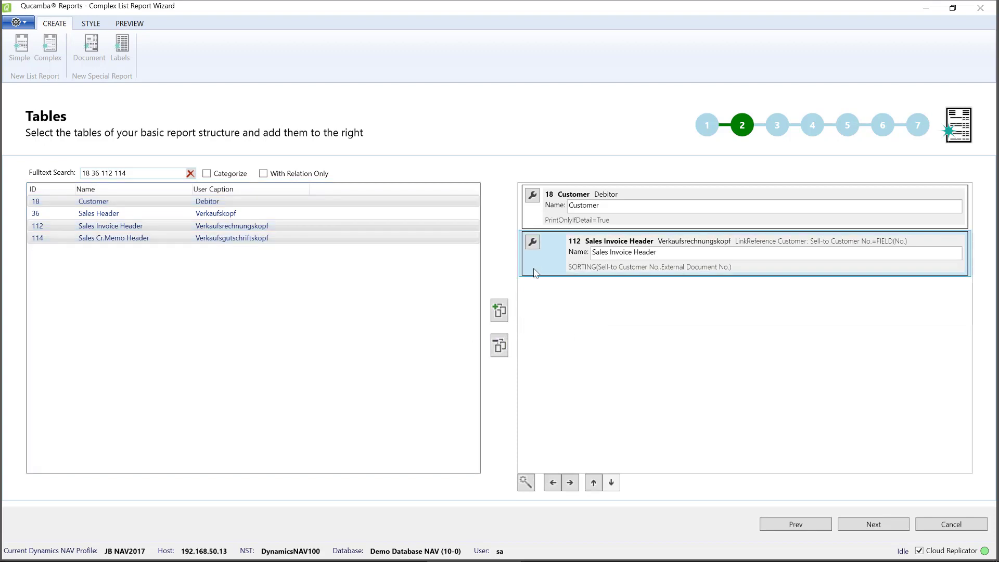
pyautogui.click(500, 346)
pyautogui.click(546, 223)
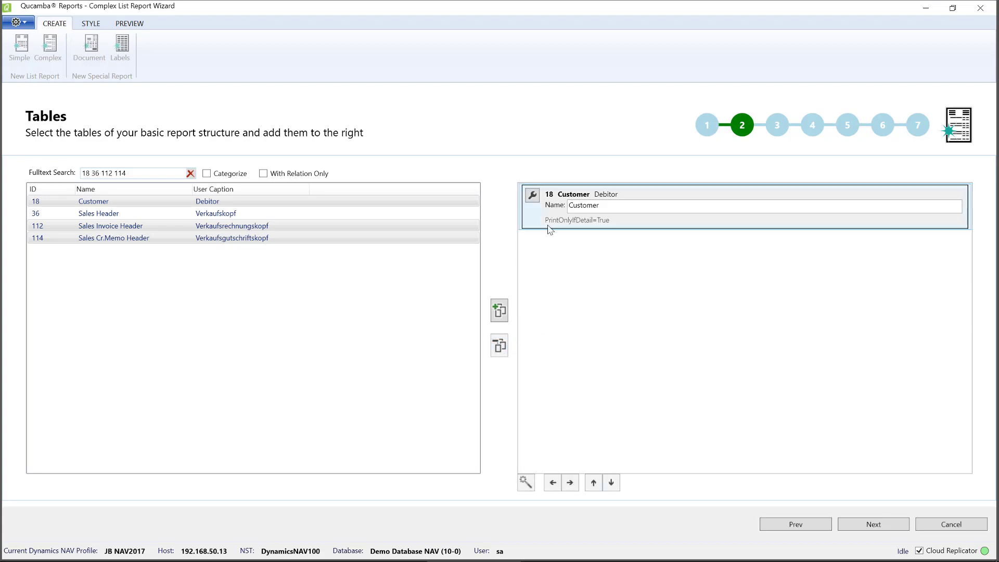
pyautogui.click(498, 347)
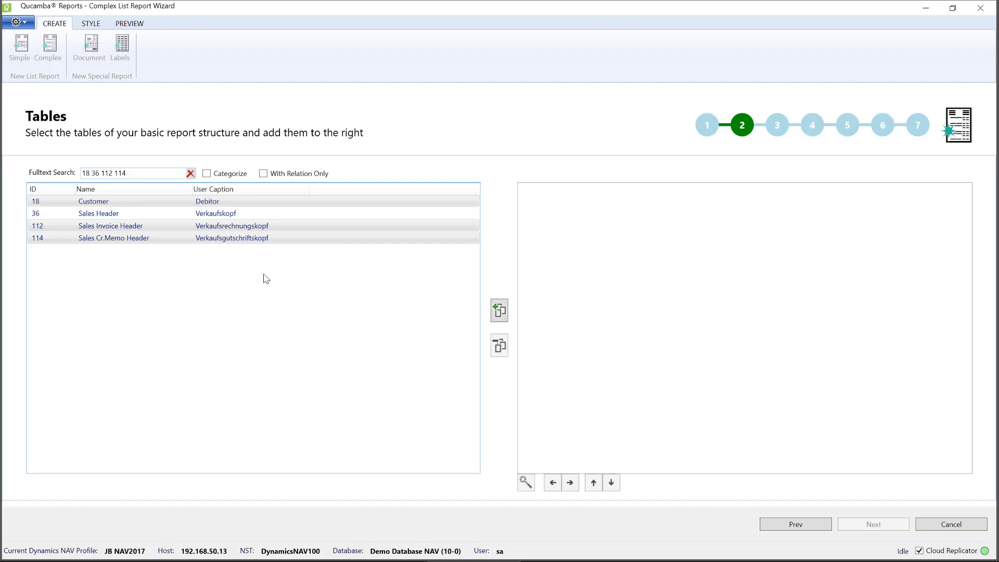
# - Add Sales Invoice Header and Customer together as data items
pyautogui.click(260, 214)
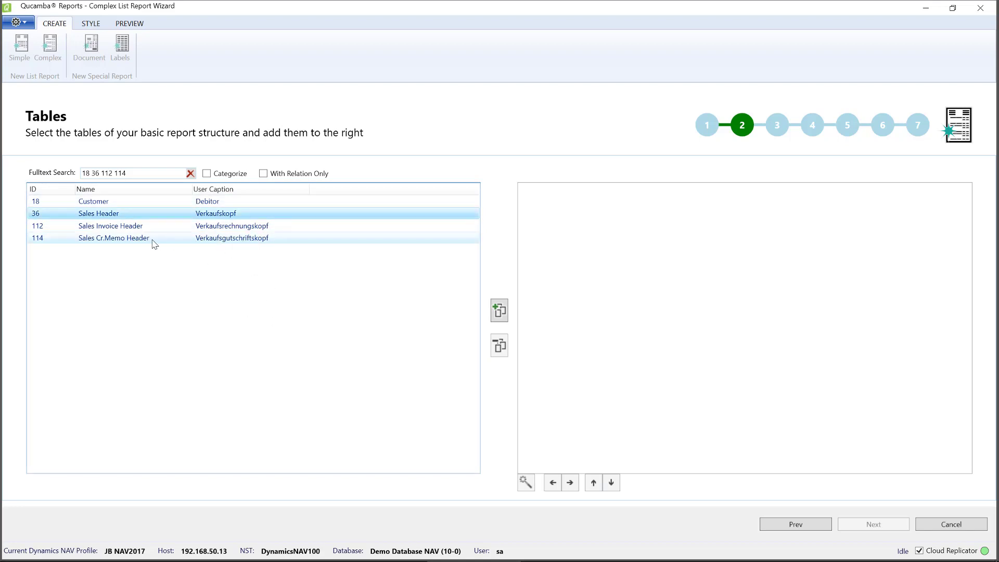
pyautogui.click(139, 229)
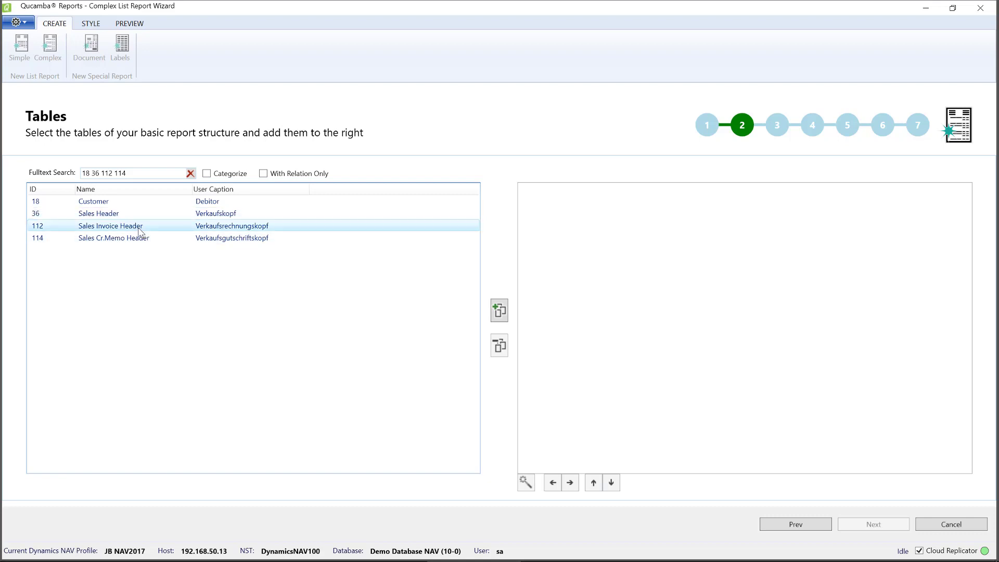
pyautogui.keyDown('ctrl'); pyautogui.click(110, 203); pyautogui.keyUp('ctrl')
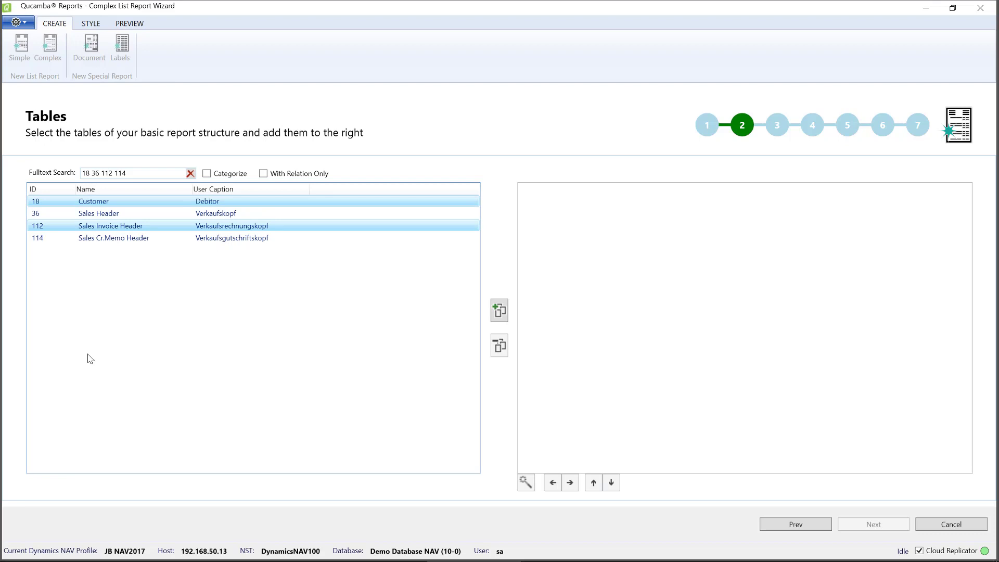
pyautogui.click(497, 310)
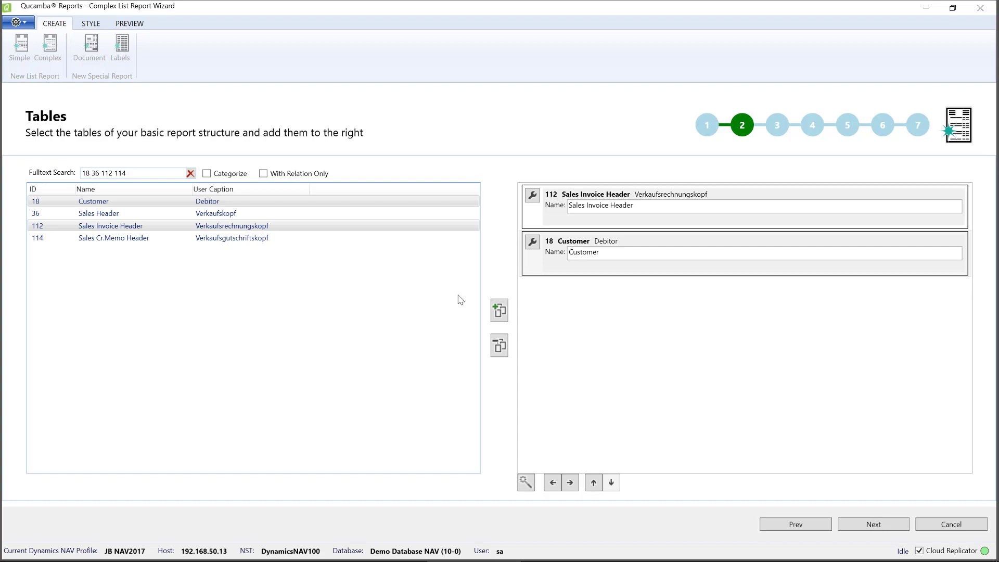
# - Remove the Customer and Sales Invoice Header data items
pyautogui.click(560, 273)
pyautogui.click(500, 354)
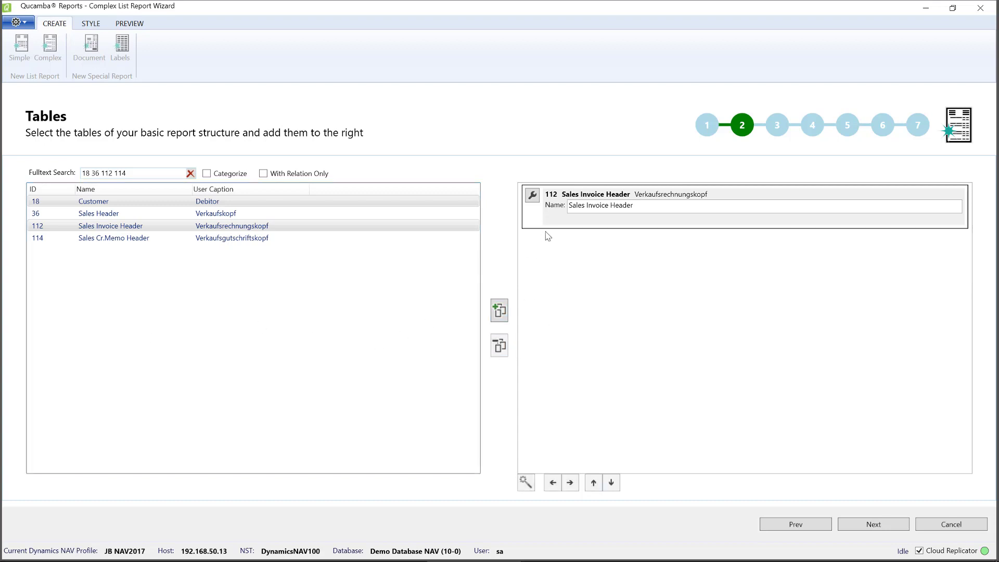
pyautogui.click(548, 237)
pyautogui.click(499, 352)
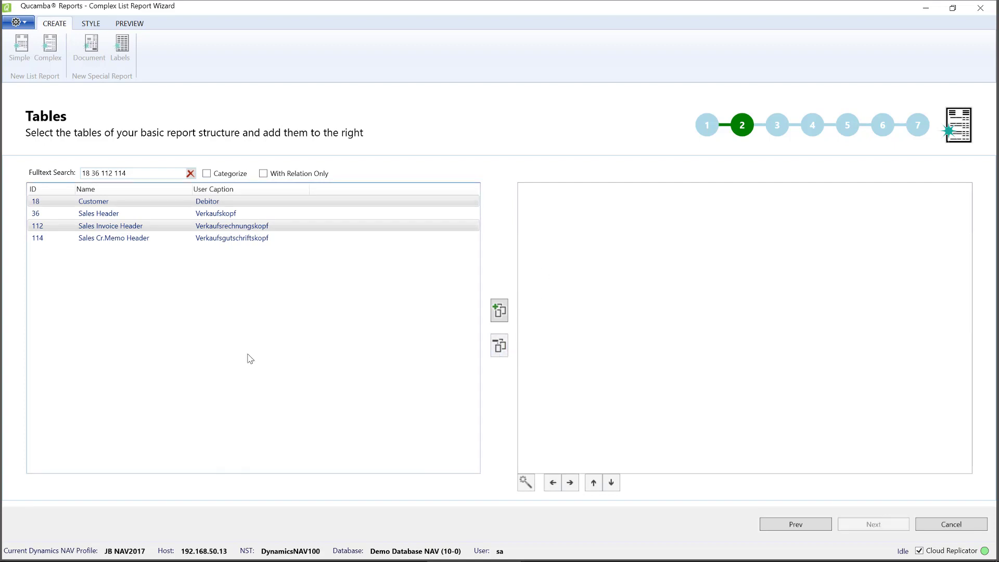
# - Select all four listed tables and add them to the data items at once
pyautogui.click(235, 202)
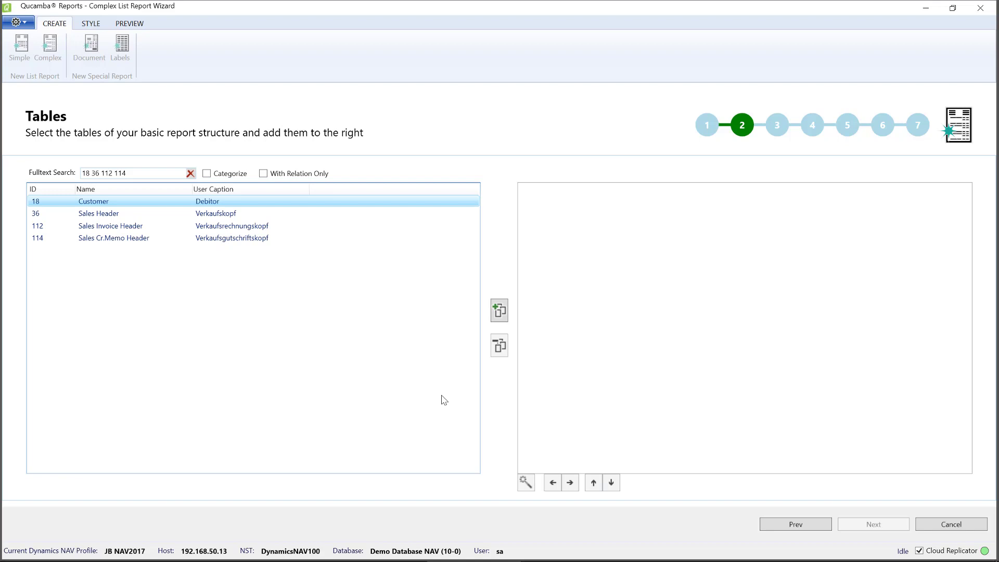
pyautogui.hotkey('ctrl', 'a')
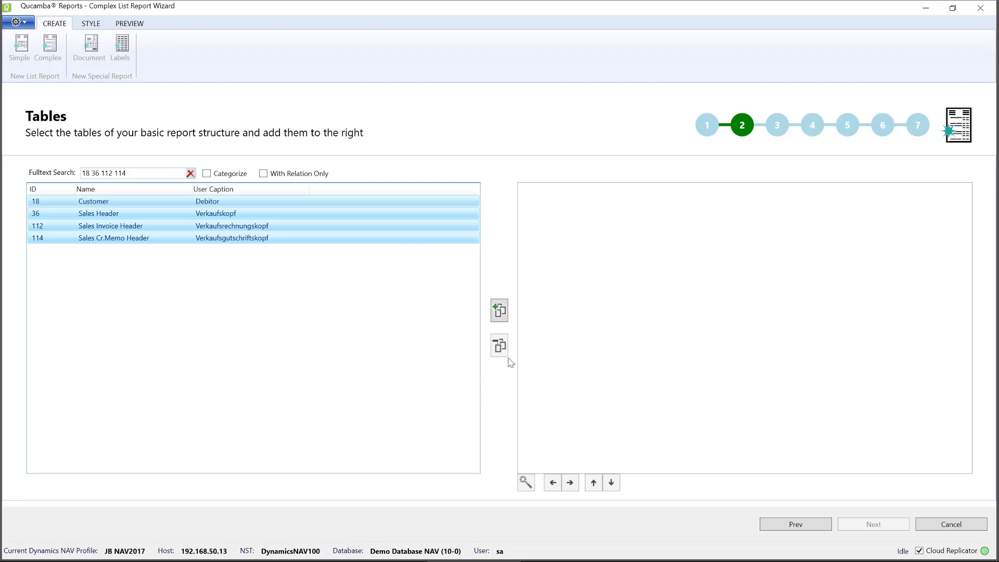
pyautogui.click(498, 311)
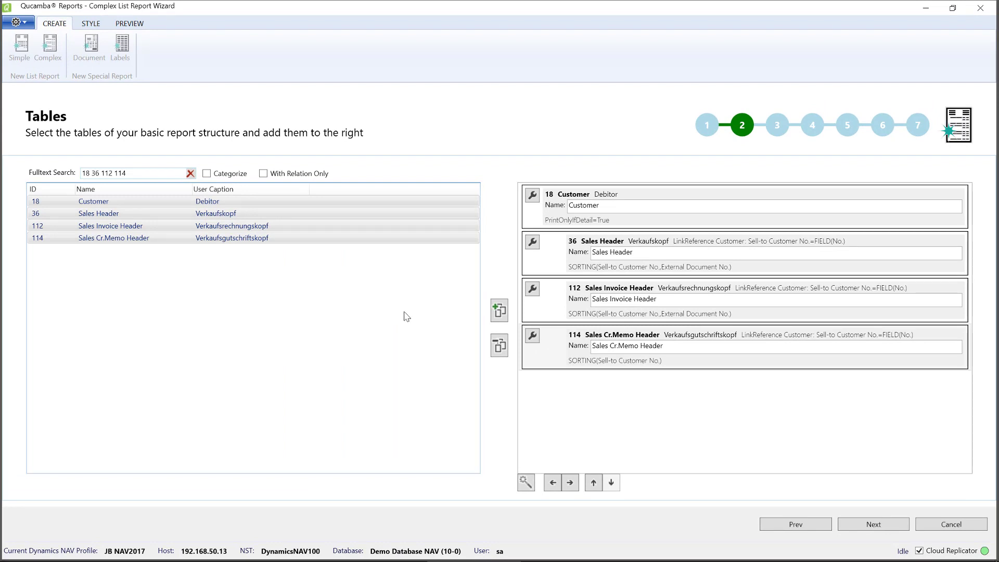
# - Remove all four data items from the report structure
pyautogui.click(554, 364)
pyautogui.click(500, 347)
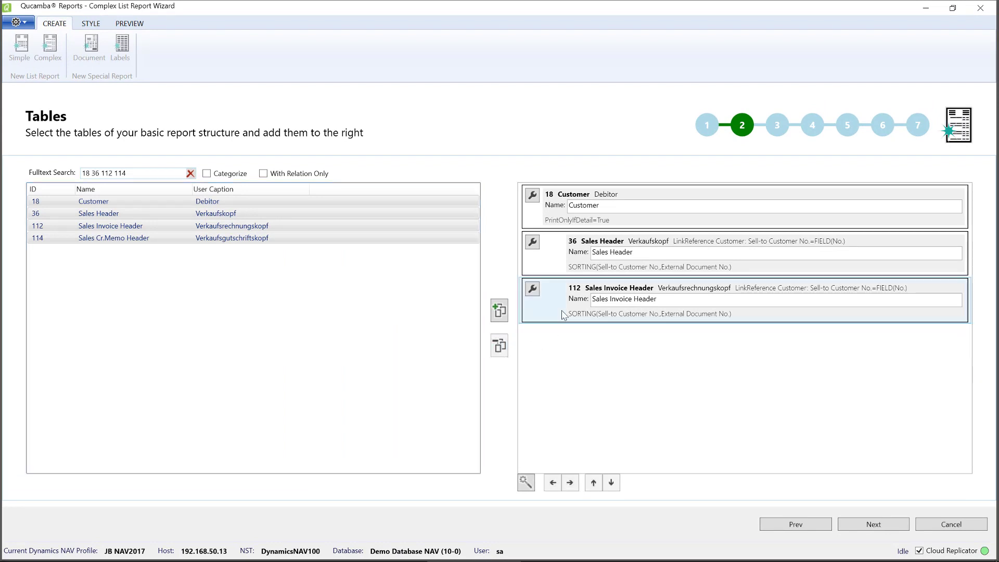
pyautogui.click(500, 346)
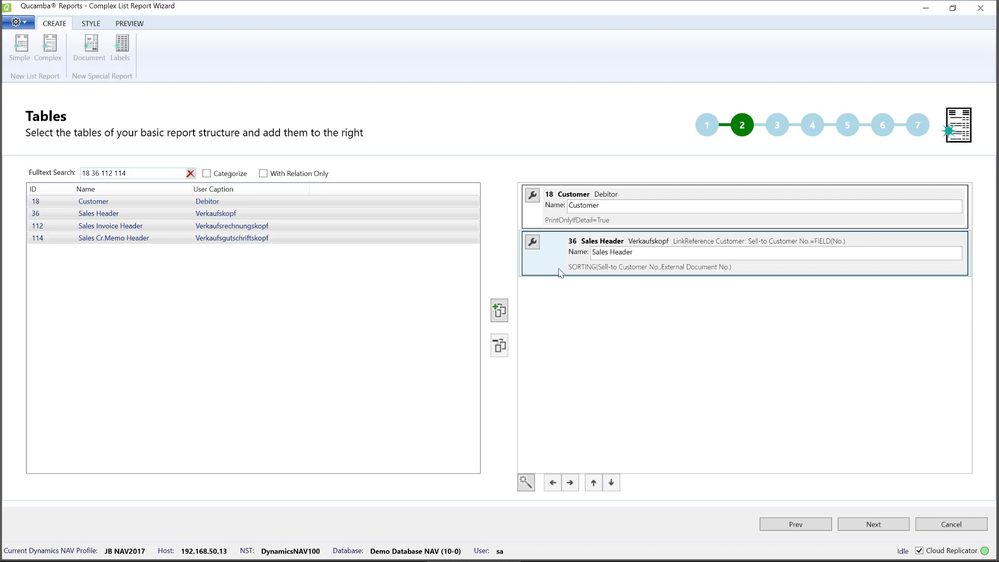
pyautogui.click(500, 348)
pyautogui.click(499, 351)
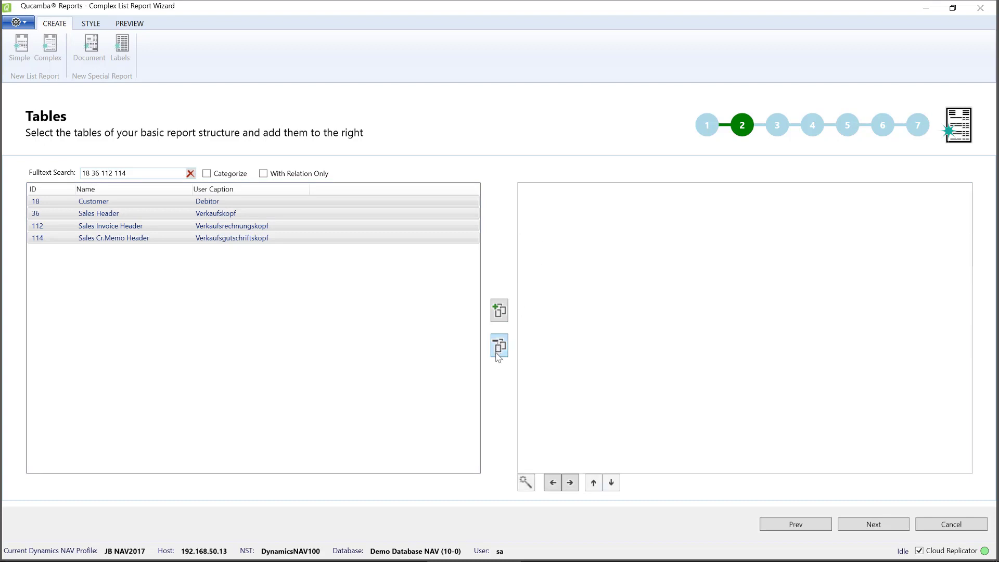
# - Add Customer, Sales Header, Sales Invoice Header and Sales Cr.Memo Header to the data items one at a time
pyautogui.doubleClick(216, 202)
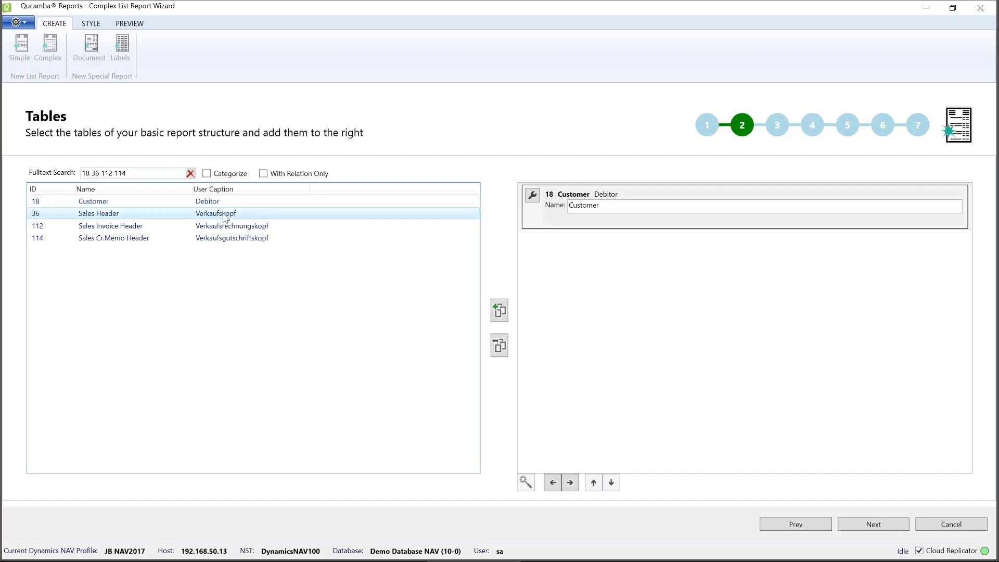
pyautogui.doubleClick(221, 214)
pyautogui.doubleClick(232, 226)
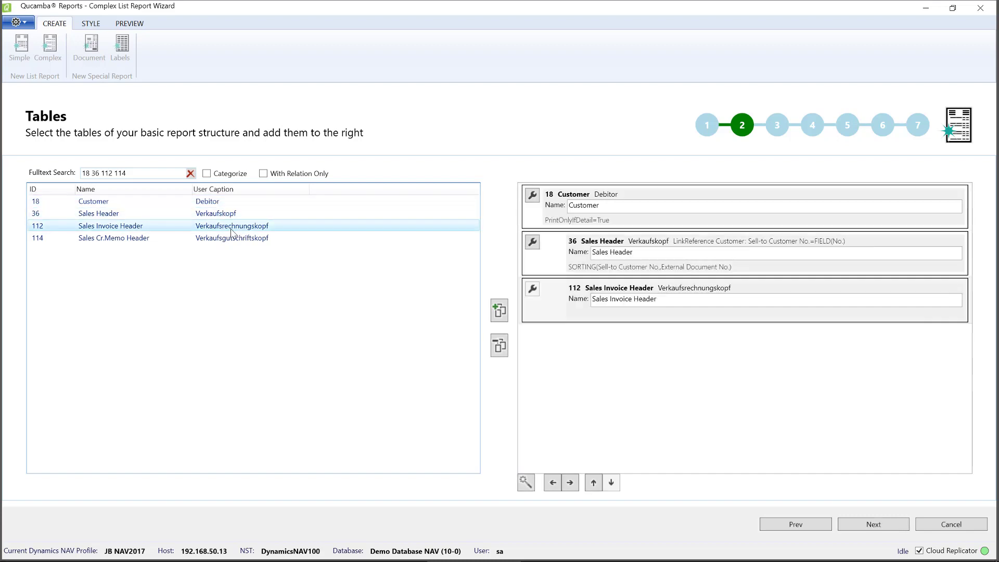
pyautogui.doubleClick(234, 240)
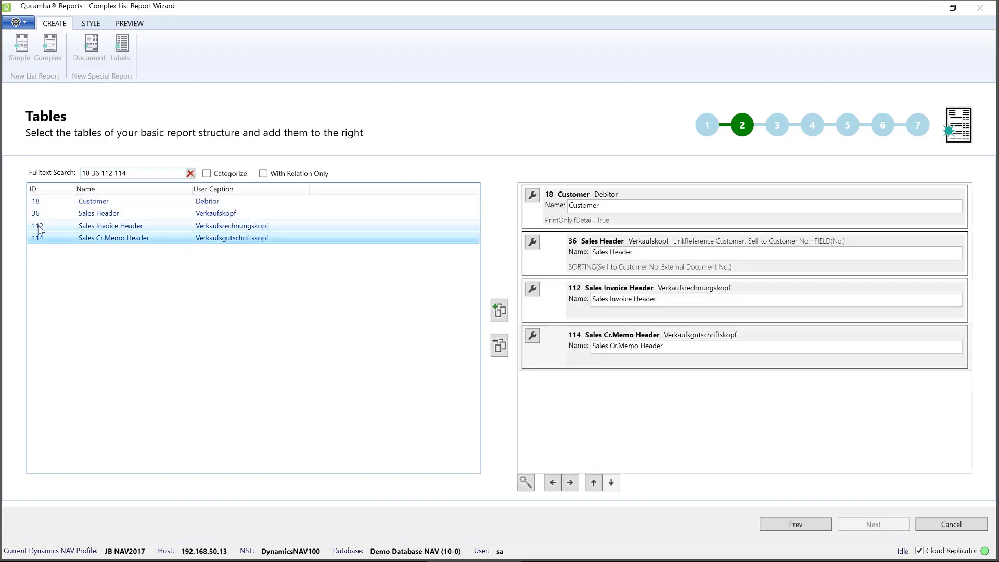
pyautogui.moveTo(40, 230)
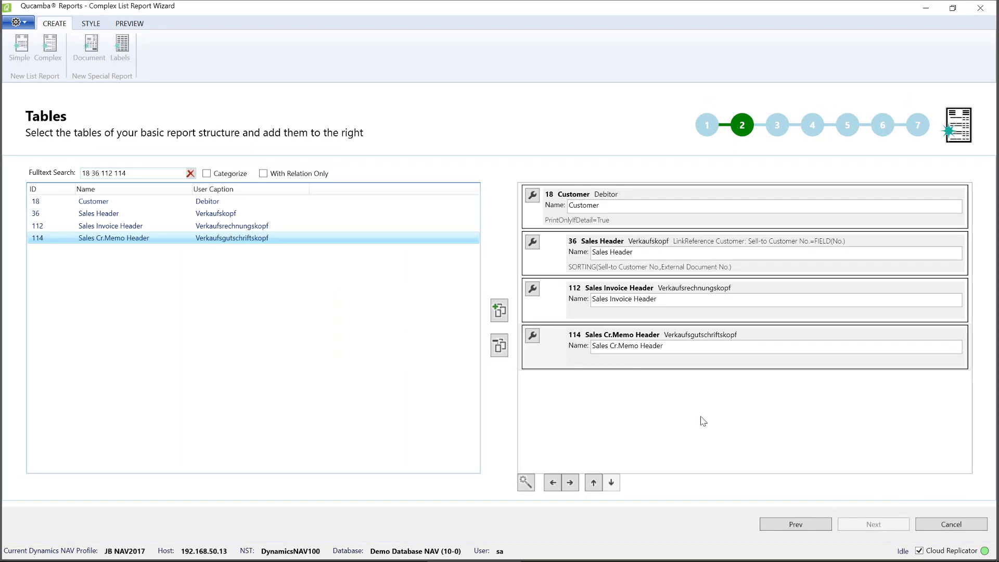
# - Open and cancel the Sales Invoice Header properties, then open properties for the Sales Cr.Memo Header data item
pyautogui.click(539, 294)
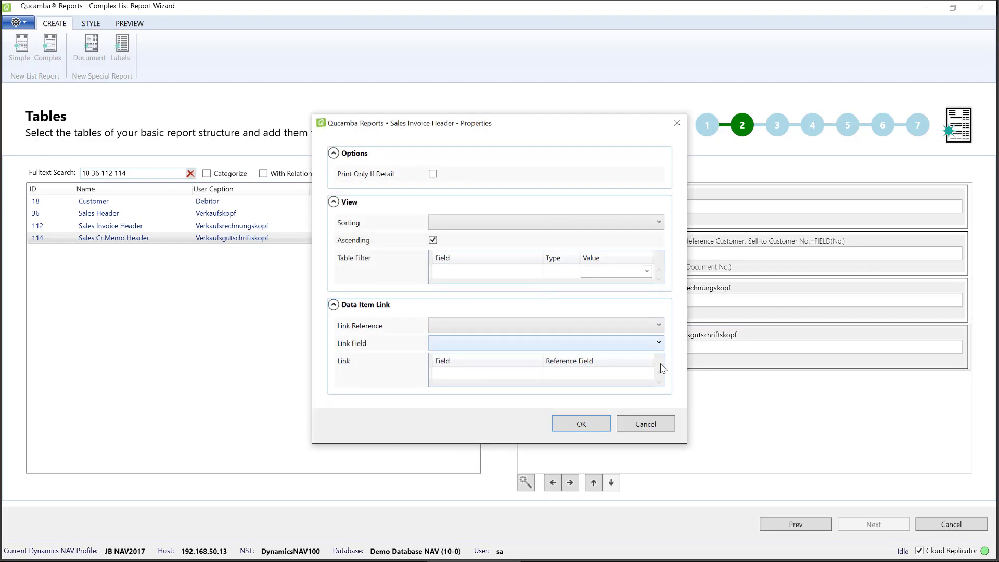
pyautogui.click(661, 424)
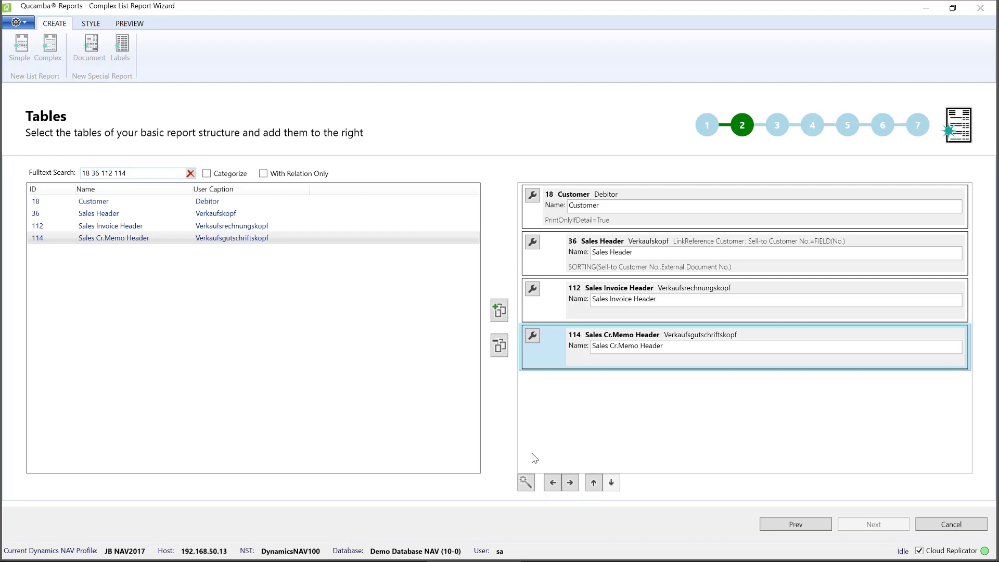
pyautogui.click(525, 484)
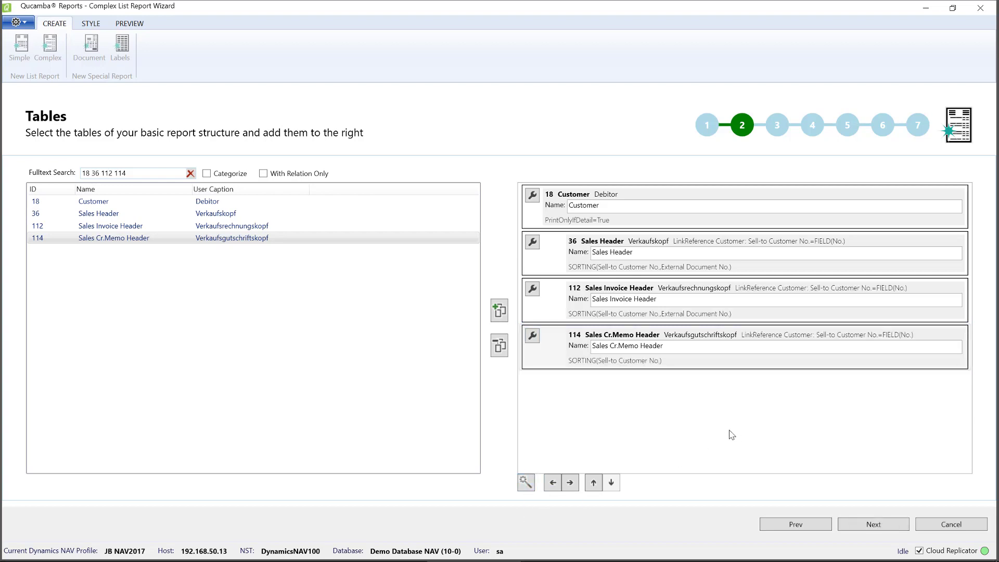